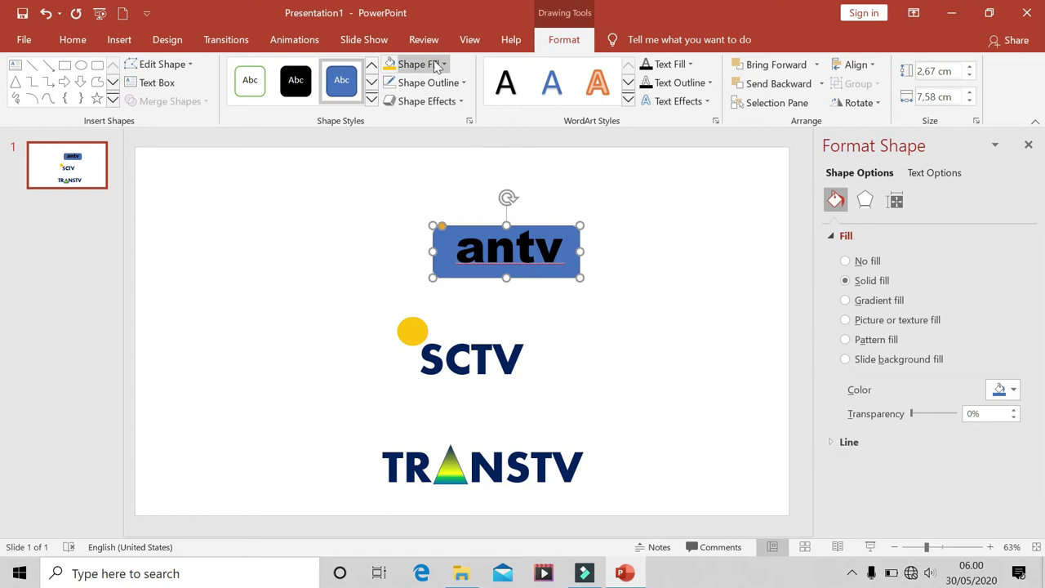
# Fill the antv rounded rectangle with solid red and make its antv lettering white
pyautogui.click(438, 66)
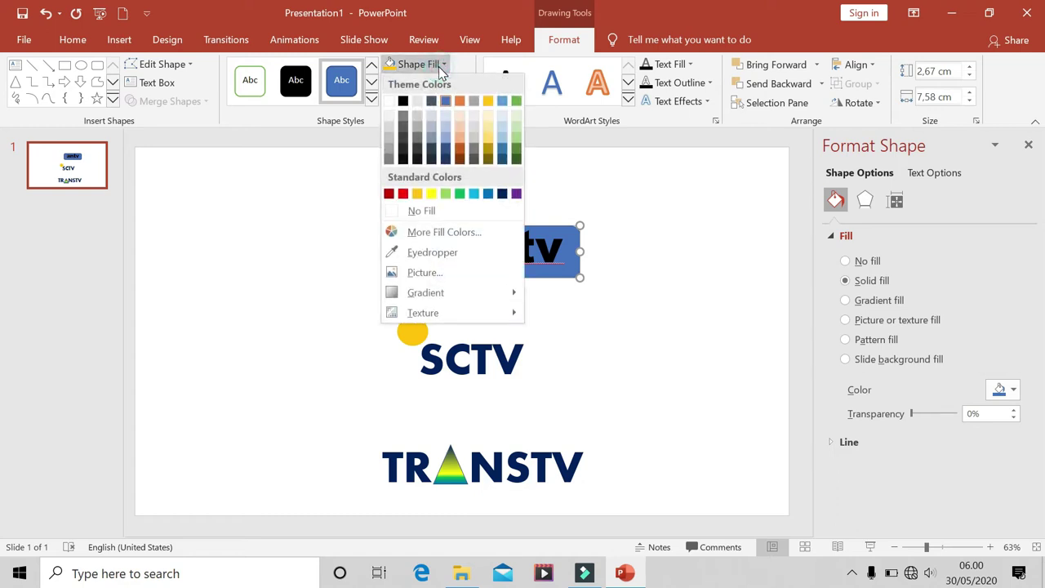
pyautogui.click(403, 194)
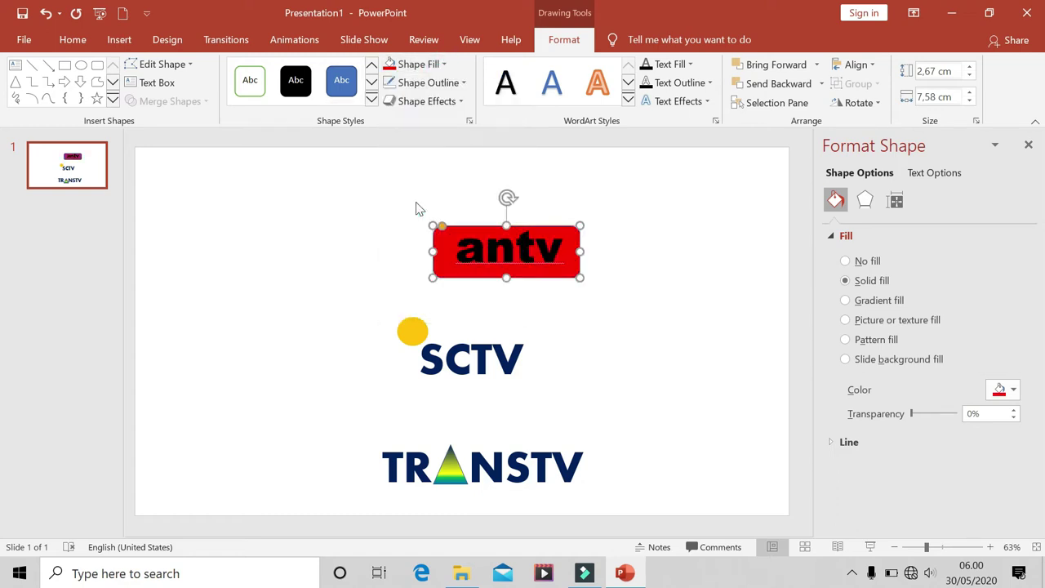
pyautogui.click(506, 249)
pyautogui.moveTo(454, 249); pyautogui.dragTo(572, 249)
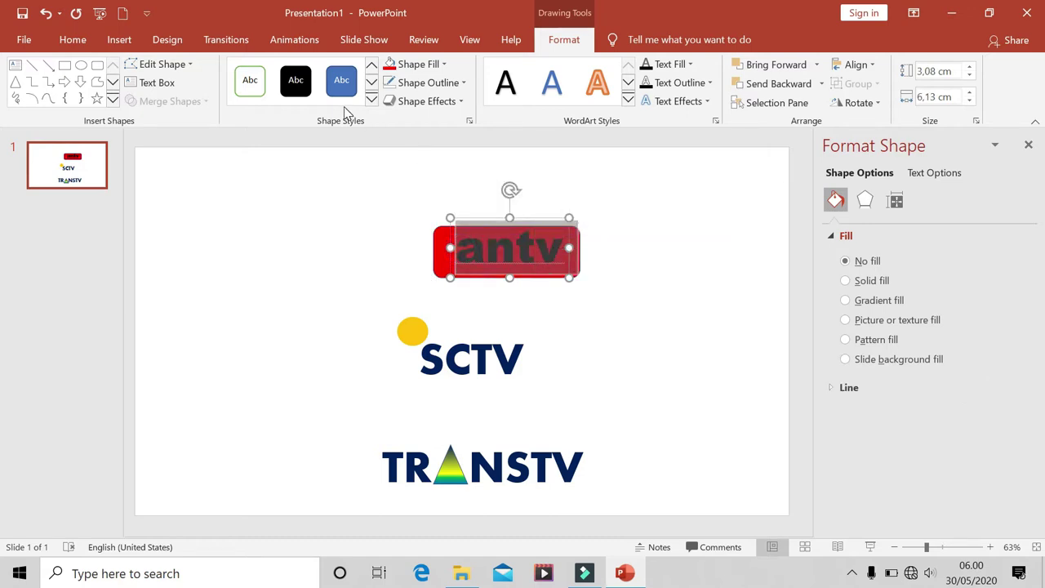
pyautogui.click(62, 43)
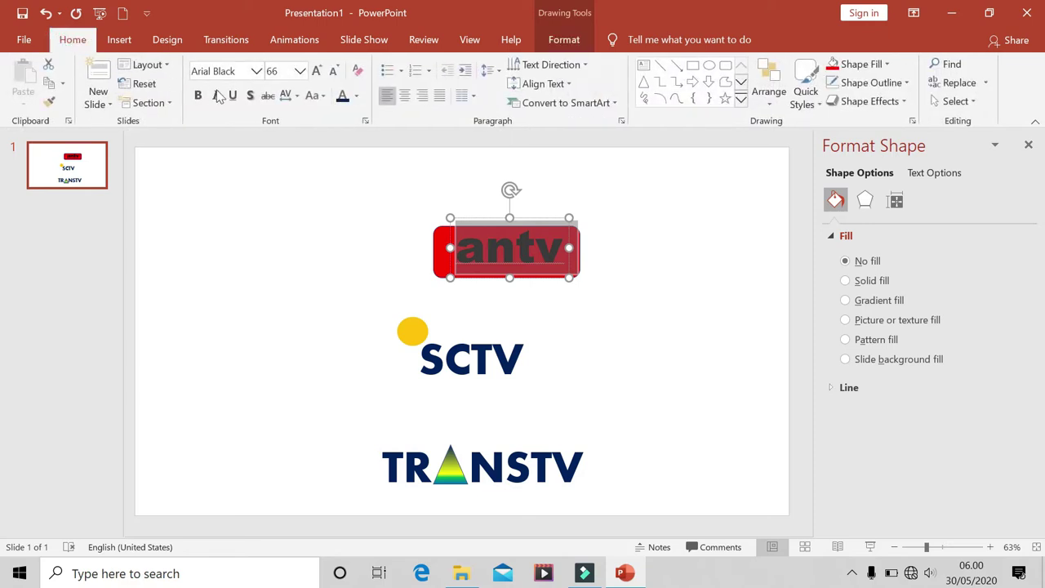
pyautogui.click(355, 96)
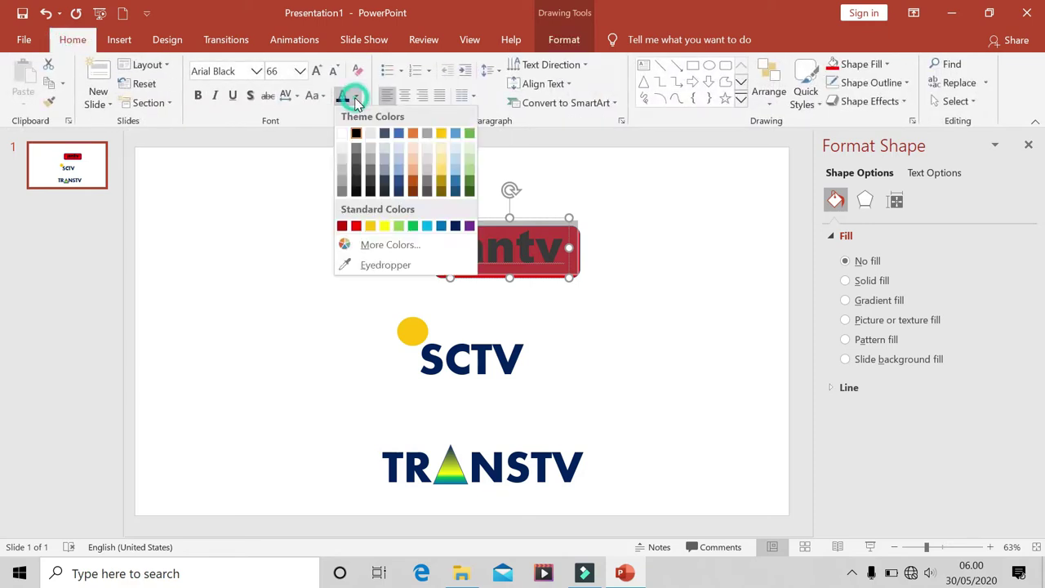
pyautogui.click(342, 133)
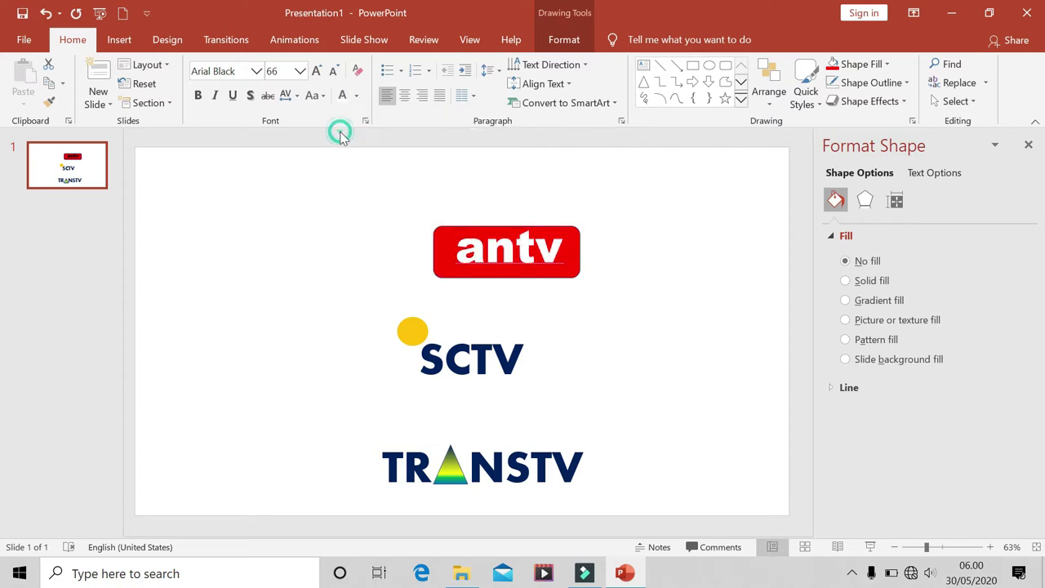
pyautogui.click(660, 276)
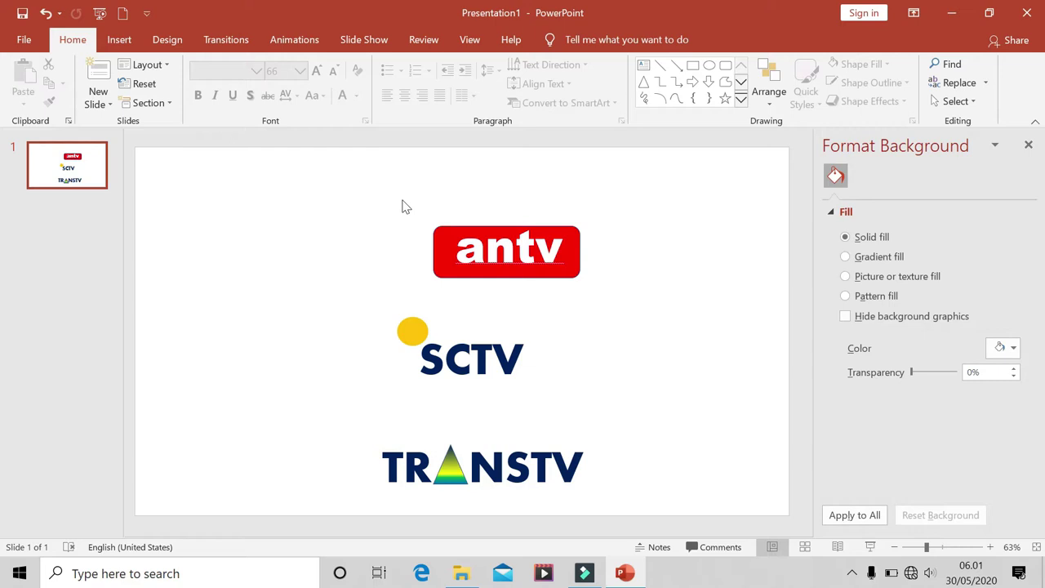
# Save the whole antv logo, shape and text, as a PNG picture named 'LOGO ANTV'
pyautogui.moveTo(387, 198); pyautogui.dragTo(663, 316)
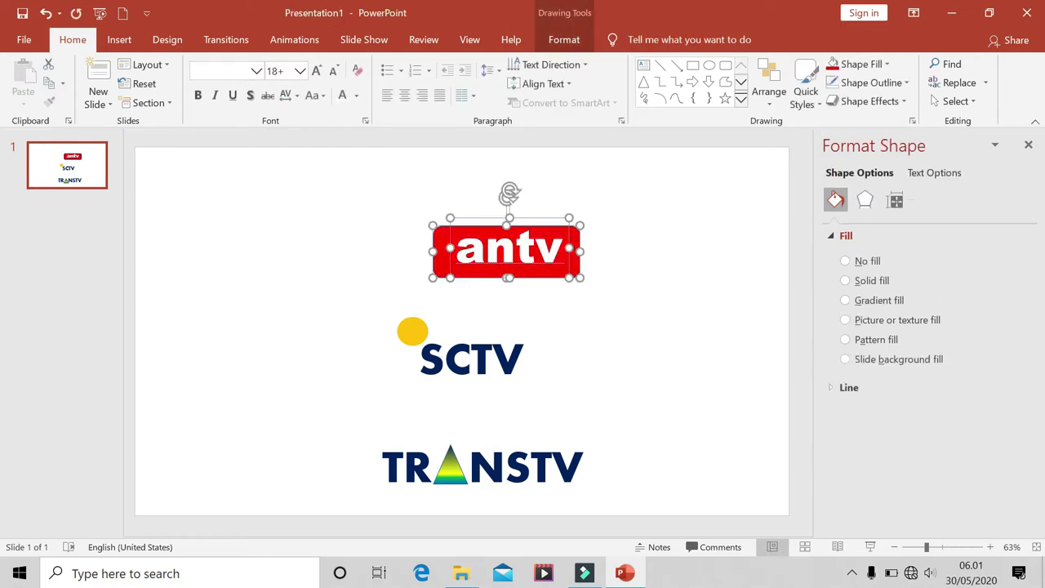
pyautogui.rightClick(544, 219)
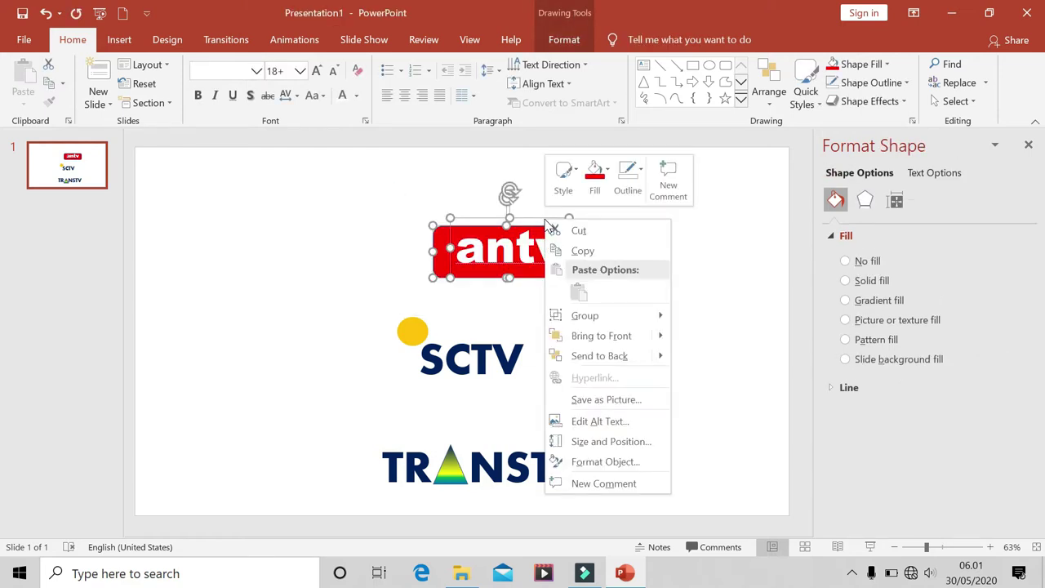
pyautogui.click(658, 405)
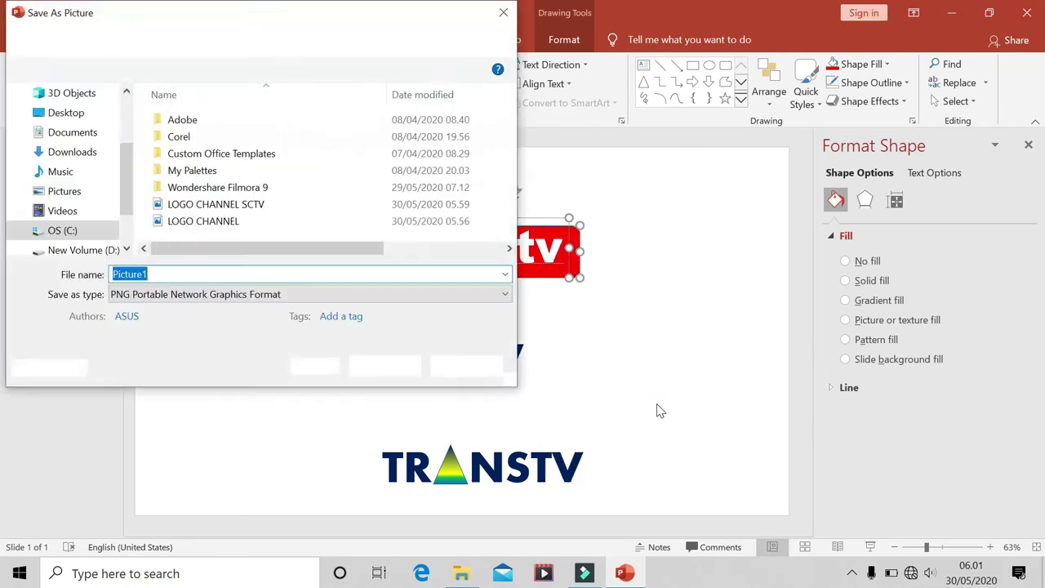
pyautogui.write('LO')
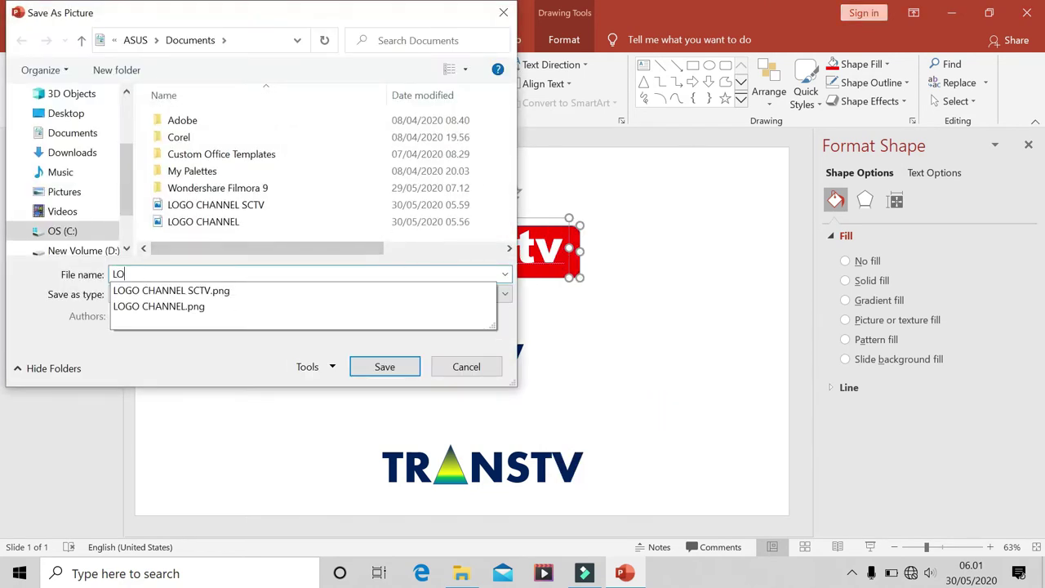
pyautogui.write('GO ANTV')
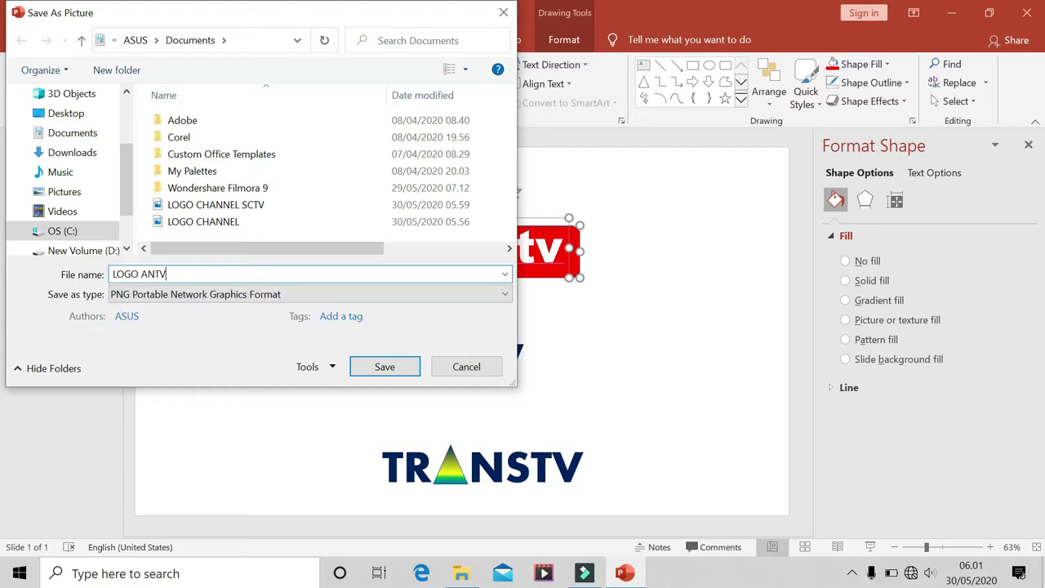
pyautogui.click(382, 367)
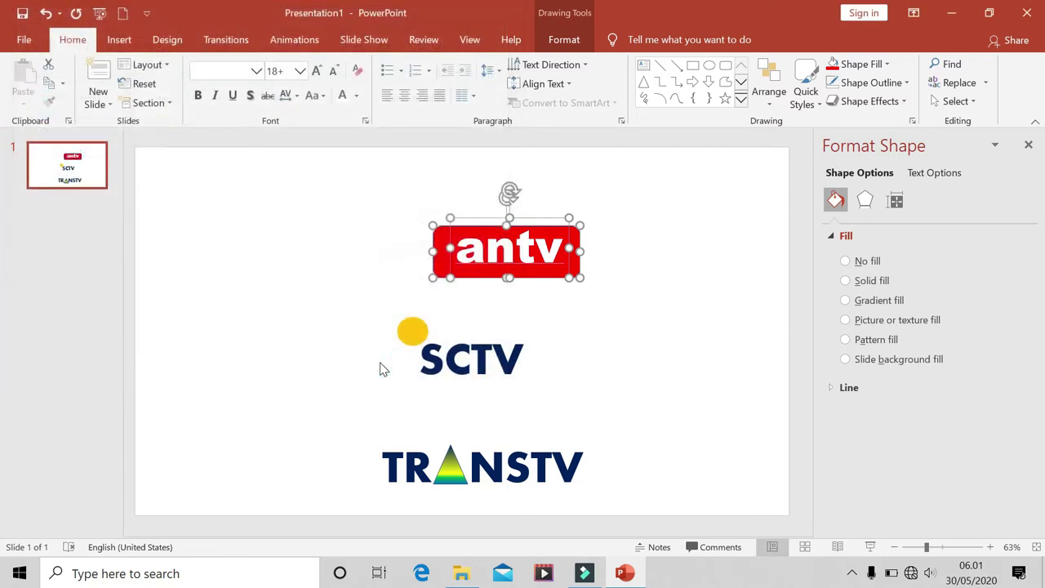
pyautogui.click(682, 306)
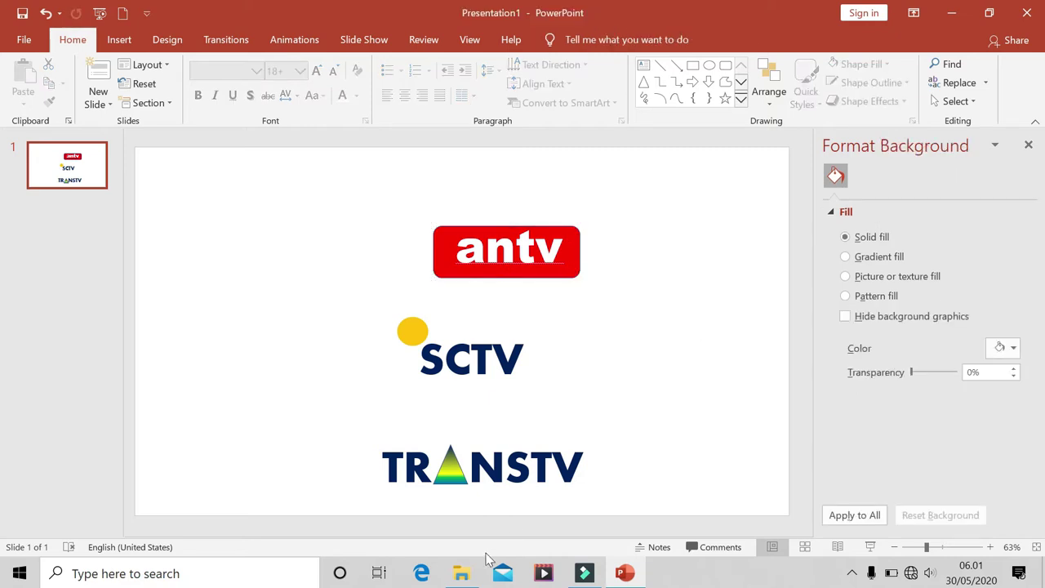
# Open the LOGO ANTV picture from the Documents folder in File Explorer
pyautogui.click(461, 573)
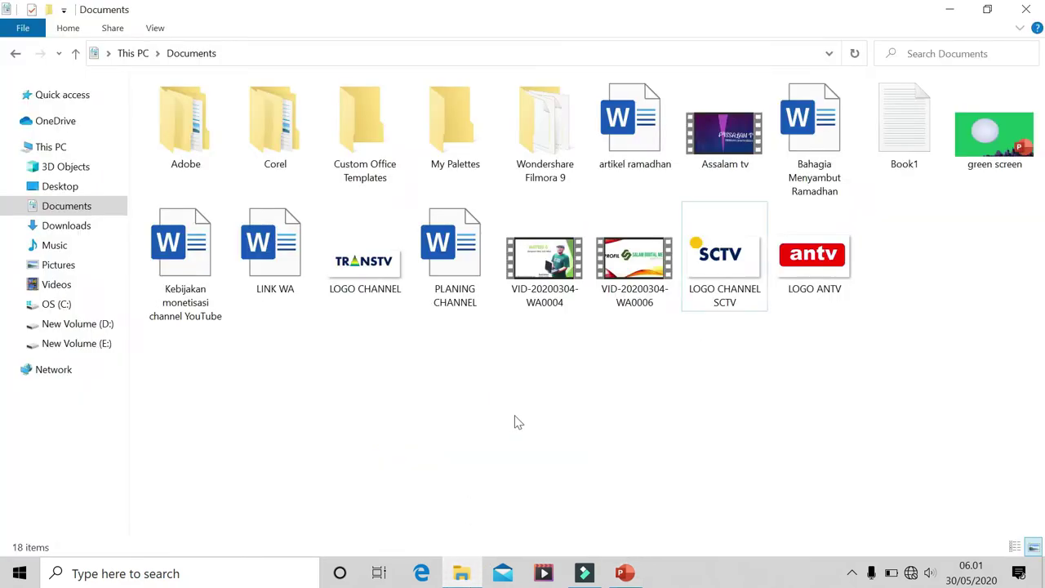
pyautogui.doubleClick(816, 257)
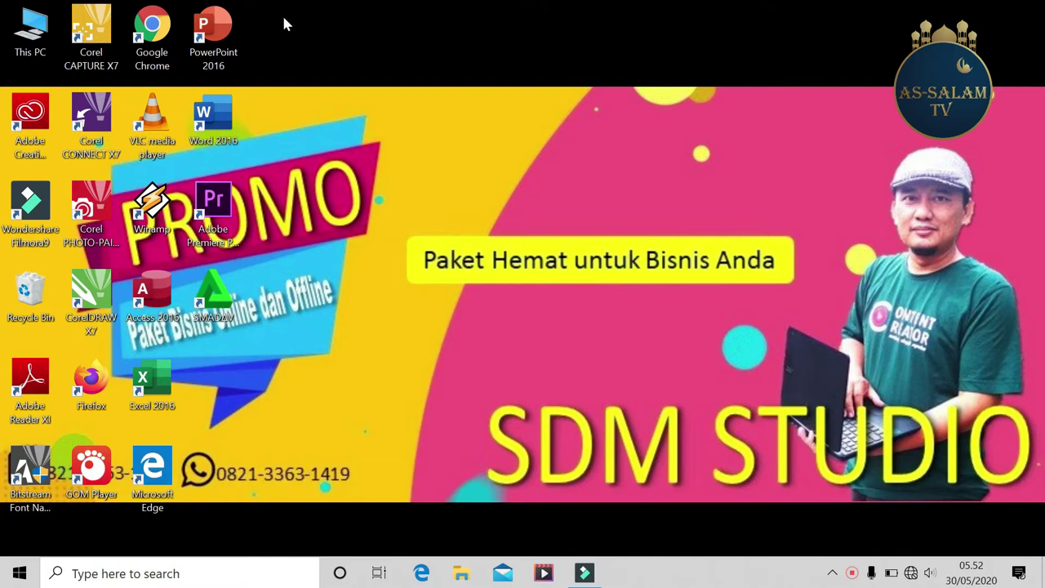
# Launch PowerPoint 2016 from the desktop and create a blank presentation
pyautogui.doubleClick(233, 47)
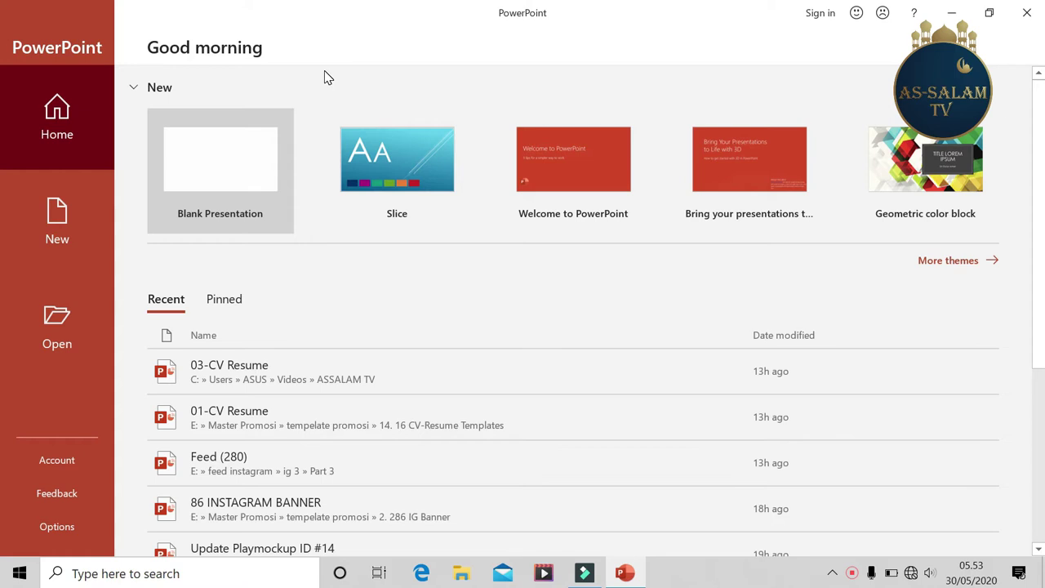
pyautogui.click(252, 166)
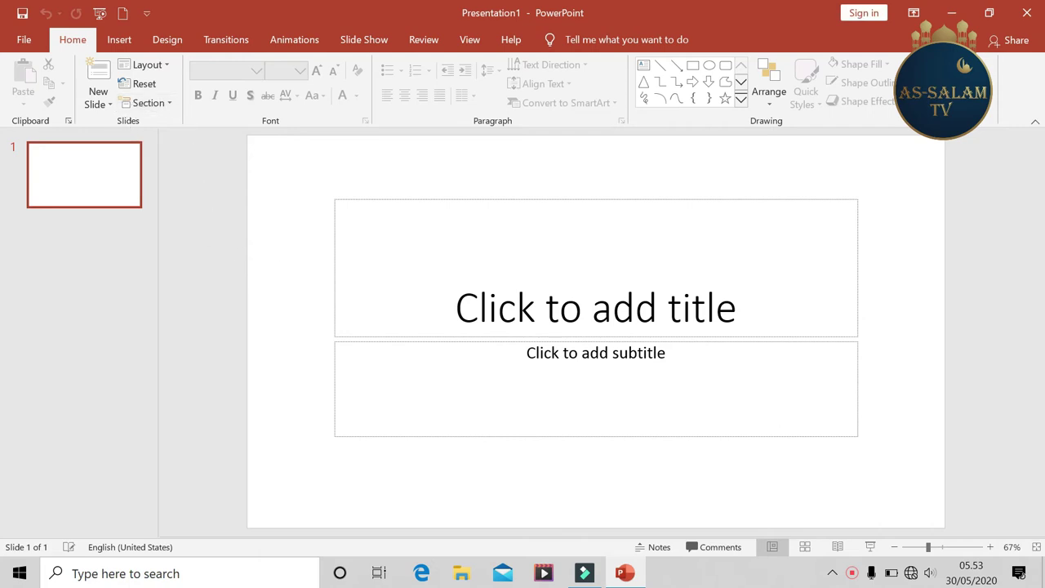
# Add a Blank-layout slide and delete the original title slide 1
pyautogui.click(107, 104)
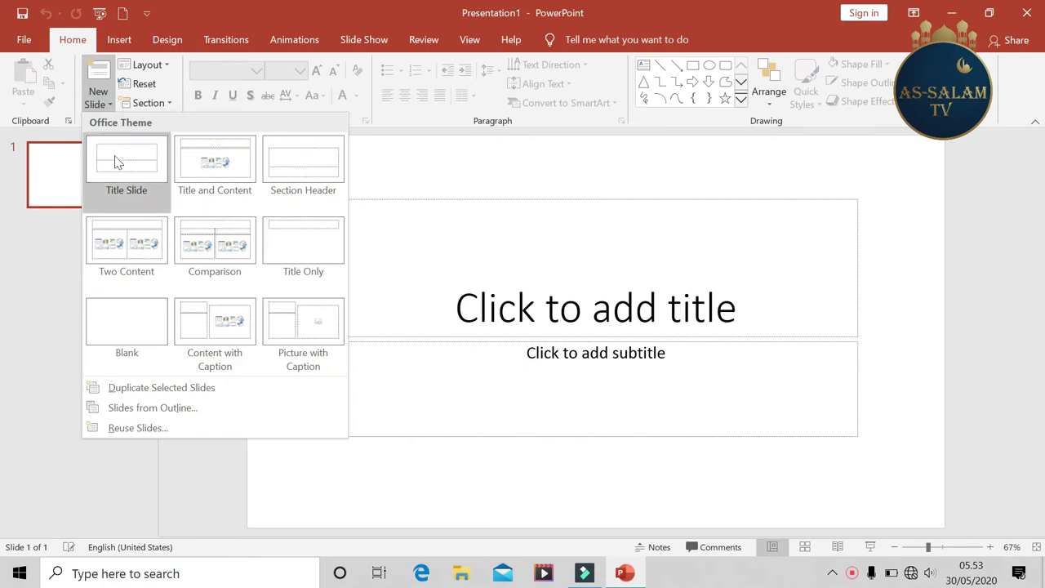
pyautogui.click(140, 318)
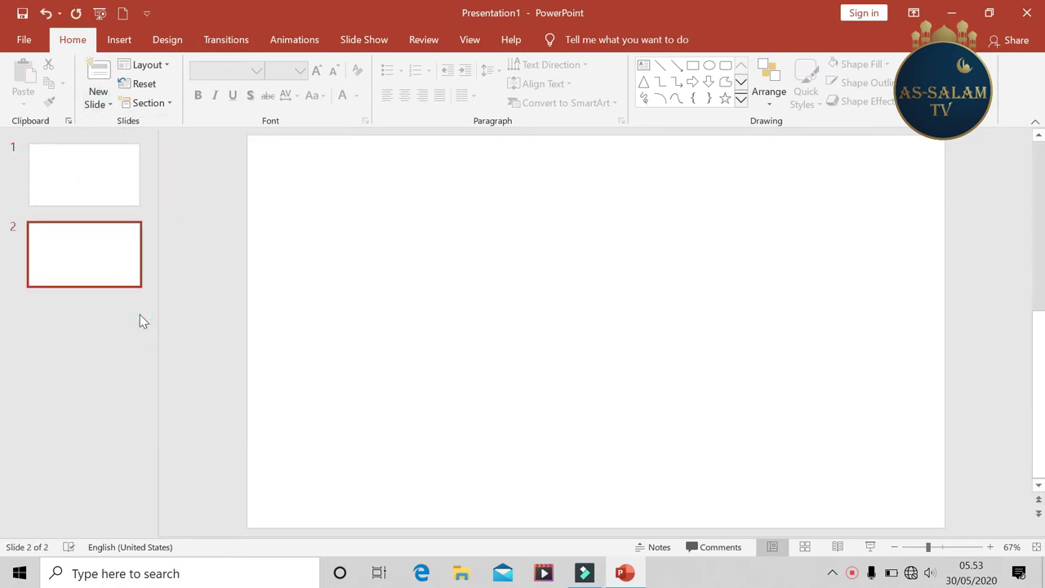
pyautogui.click(110, 193)
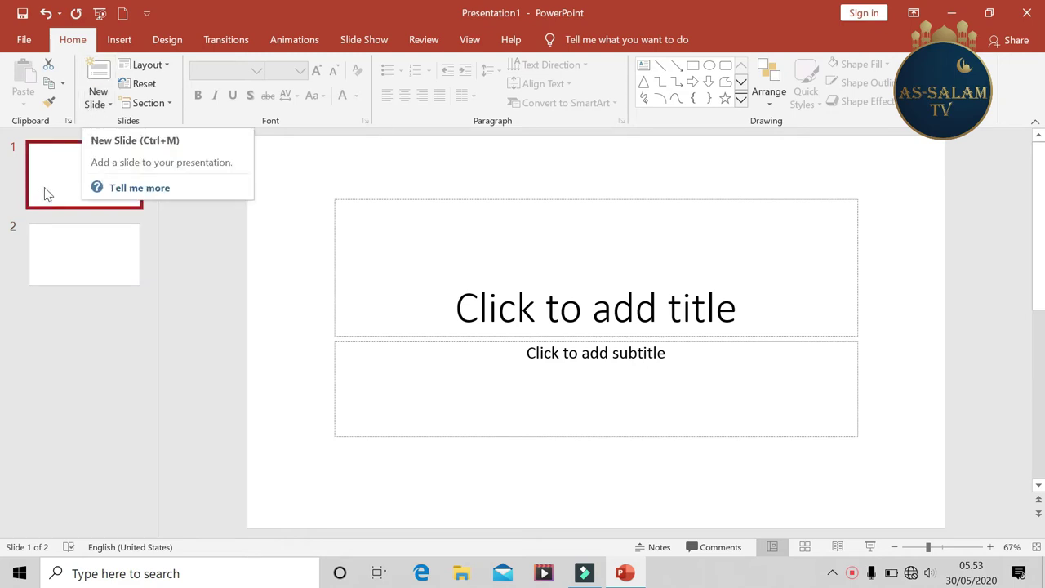
pyautogui.rightClick(68, 175)
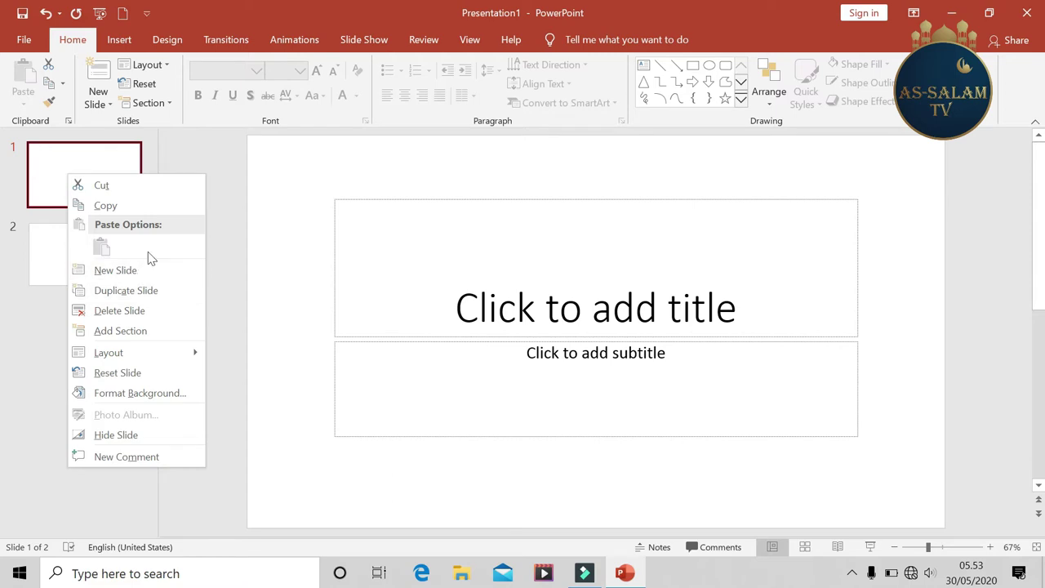
pyautogui.click(143, 313)
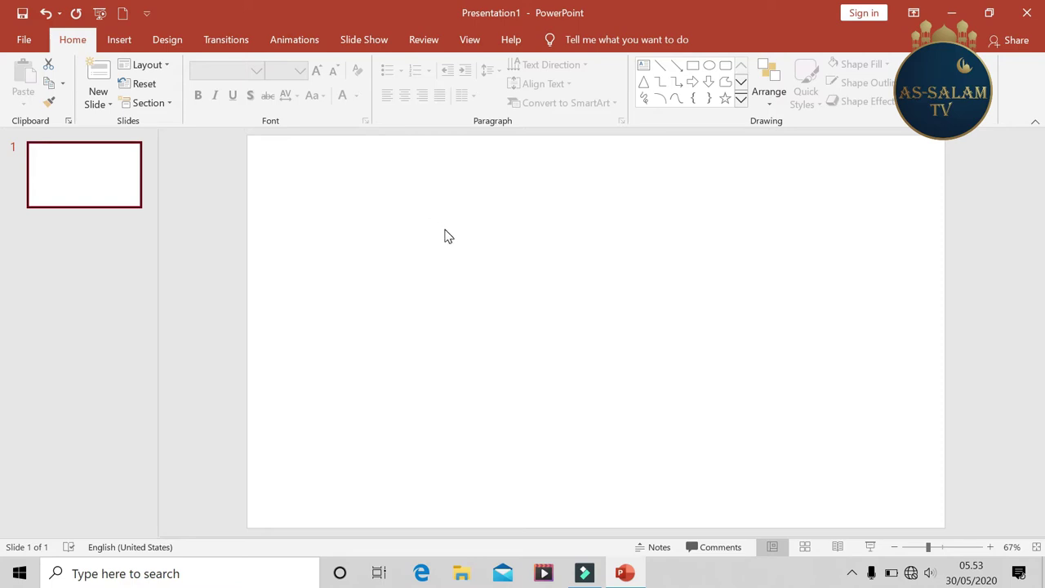
# Insert a text box near the slide centre reading TRANSTV, widened to one line
pyautogui.click(120, 39)
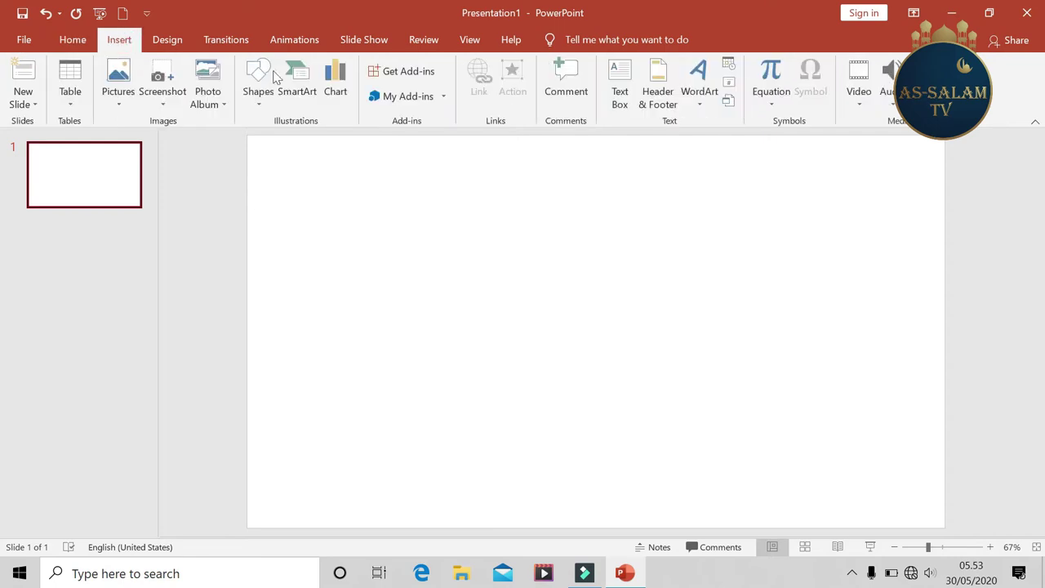
pyautogui.click(621, 79)
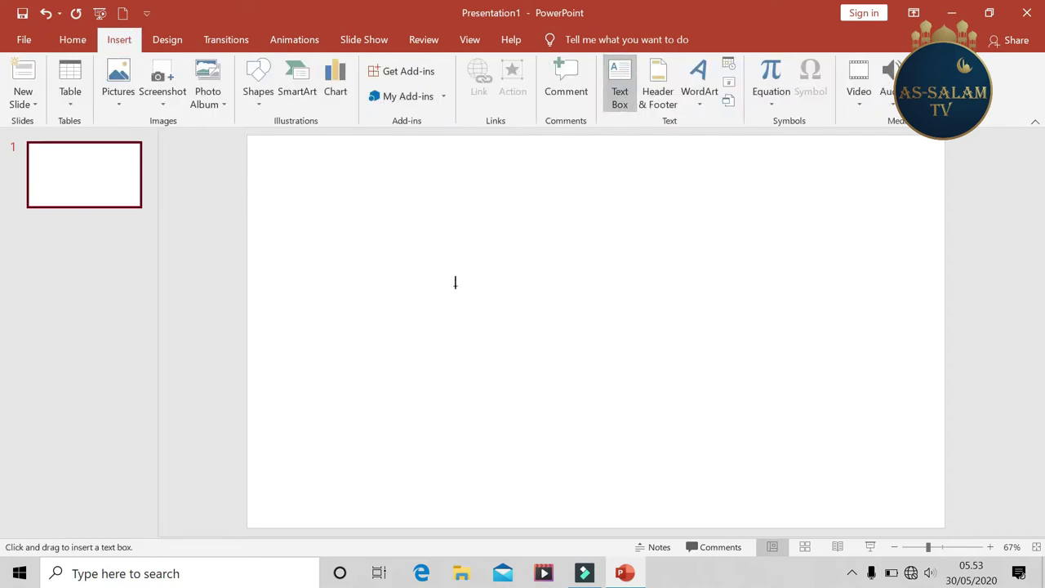
pyautogui.click(443, 286)
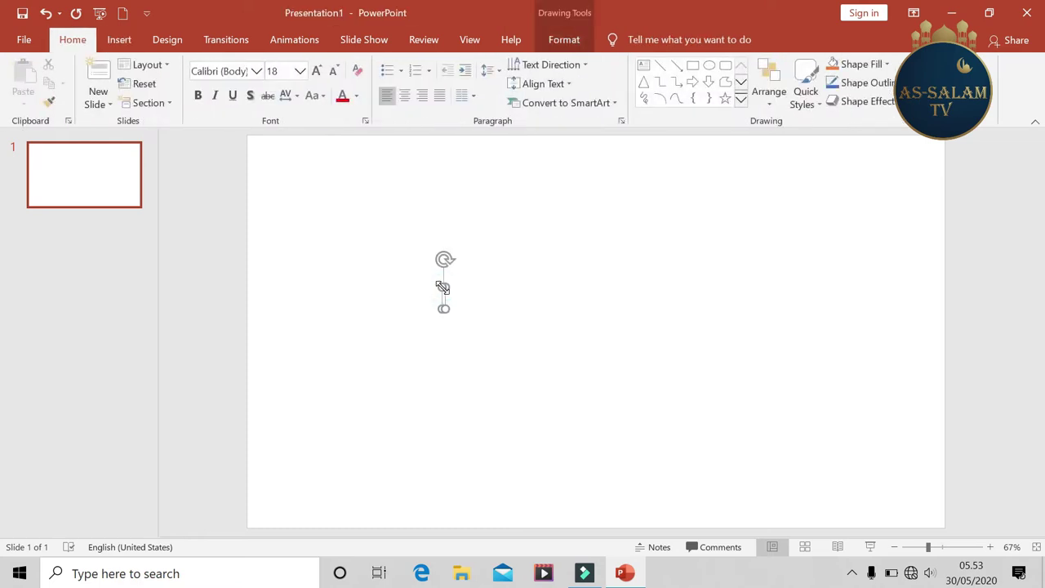
pyautogui.write('TEA')
pyautogui.write('NSTV')
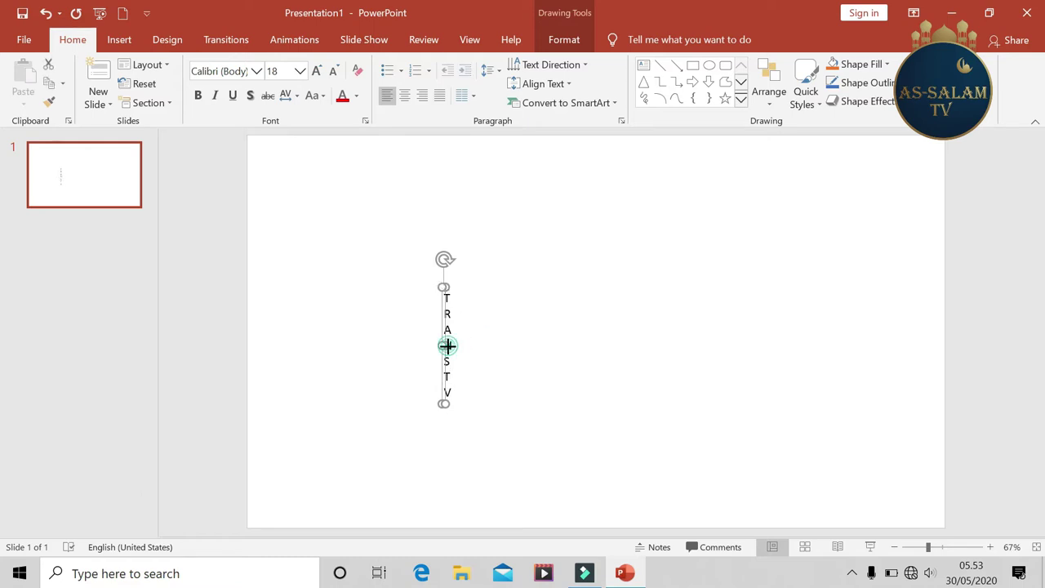
pyautogui.moveTo(445, 344); pyautogui.dragTo(560, 341)
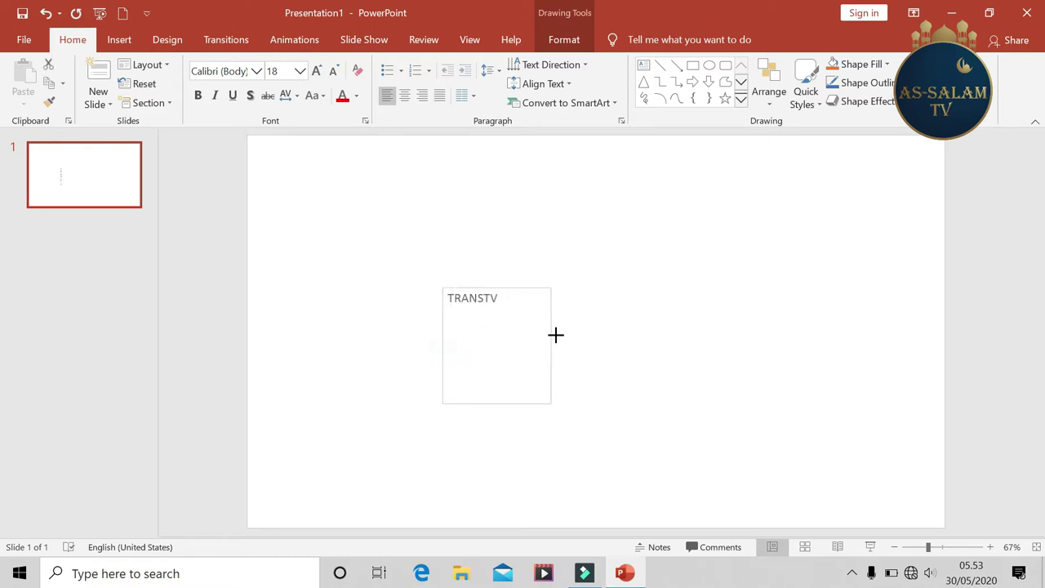
# Set the TRANSTV text to 66 pt and widen its box to keep one line
pyautogui.click(301, 71)
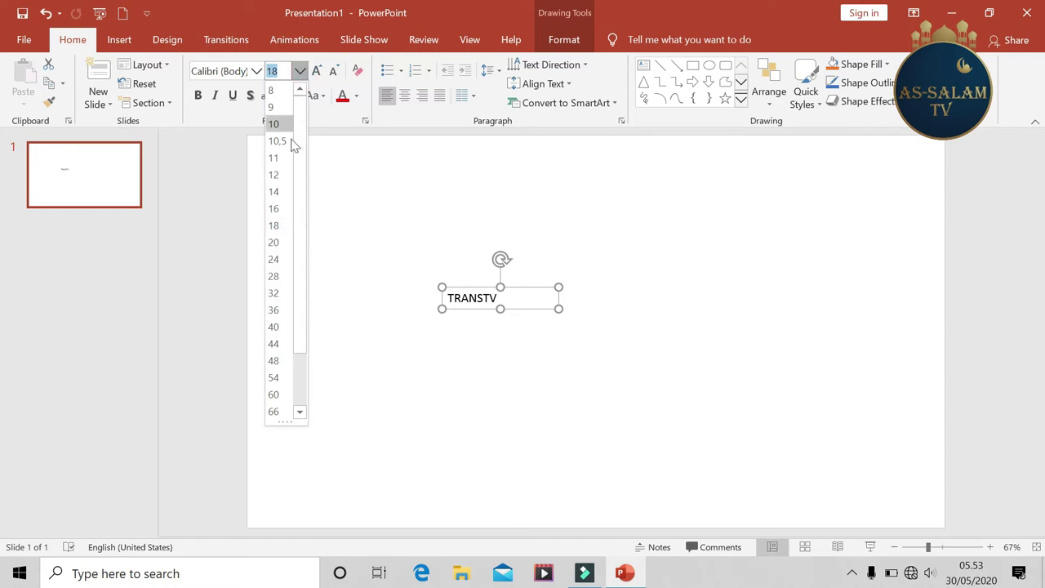
pyautogui.click(274, 412)
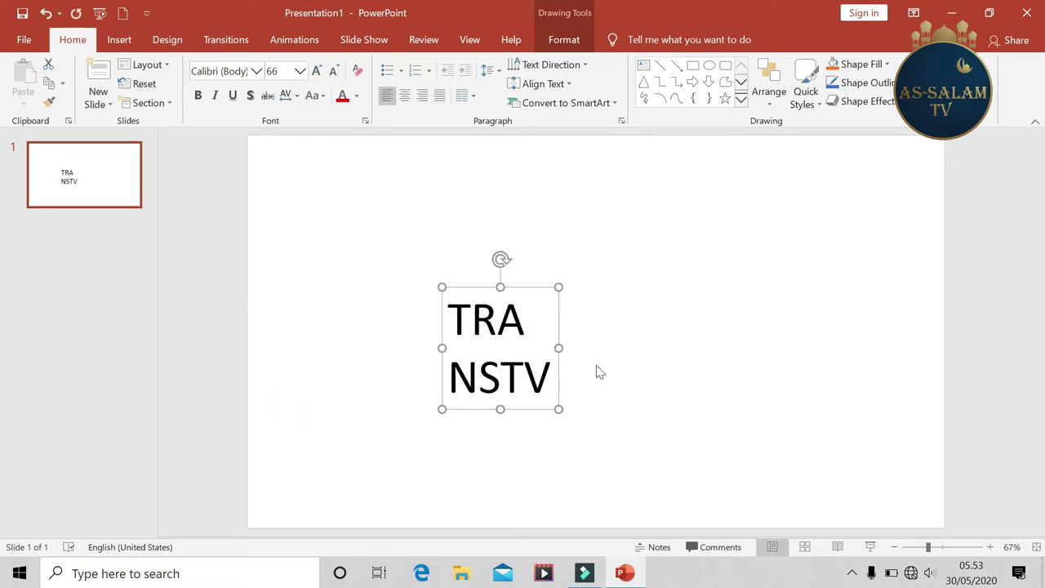
pyautogui.moveTo(558, 349); pyautogui.dragTo(641, 351)
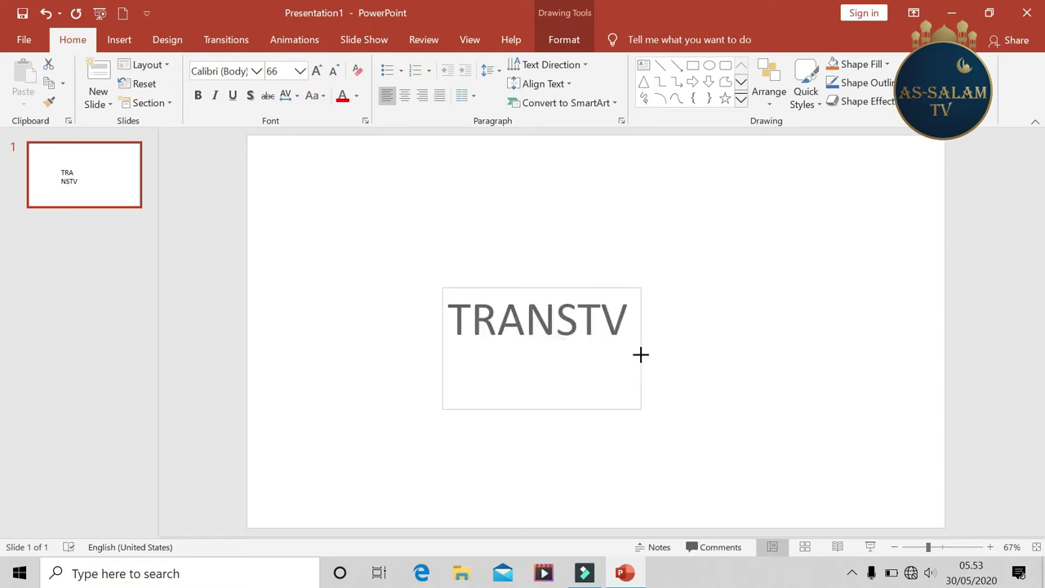
# Change TRANSTV to the Aharoni font and widen its box so it stays on one line
pyautogui.click(257, 71)
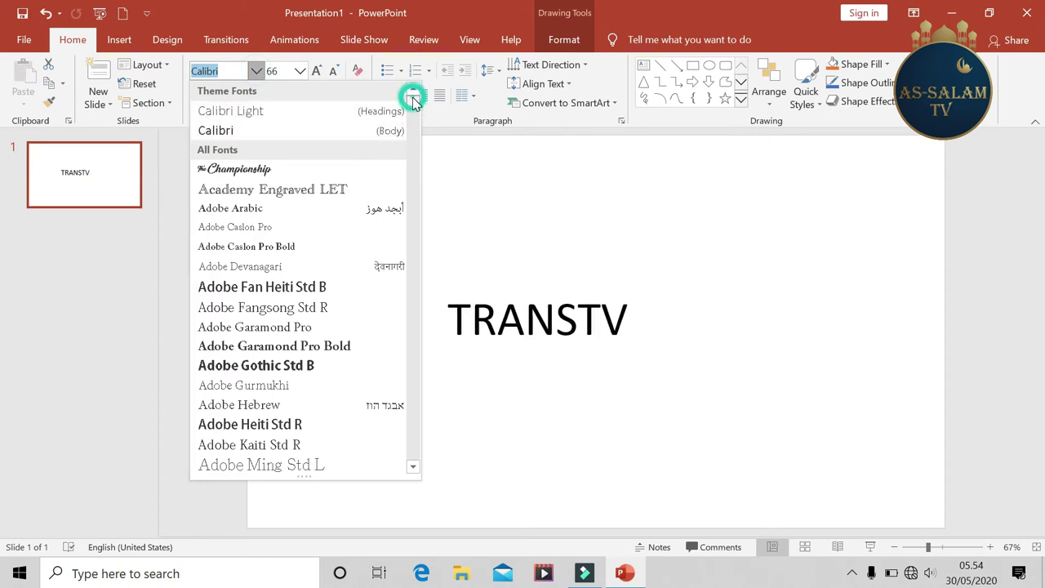
pyautogui.moveTo(414, 102); pyautogui.dragTo(414, 110)
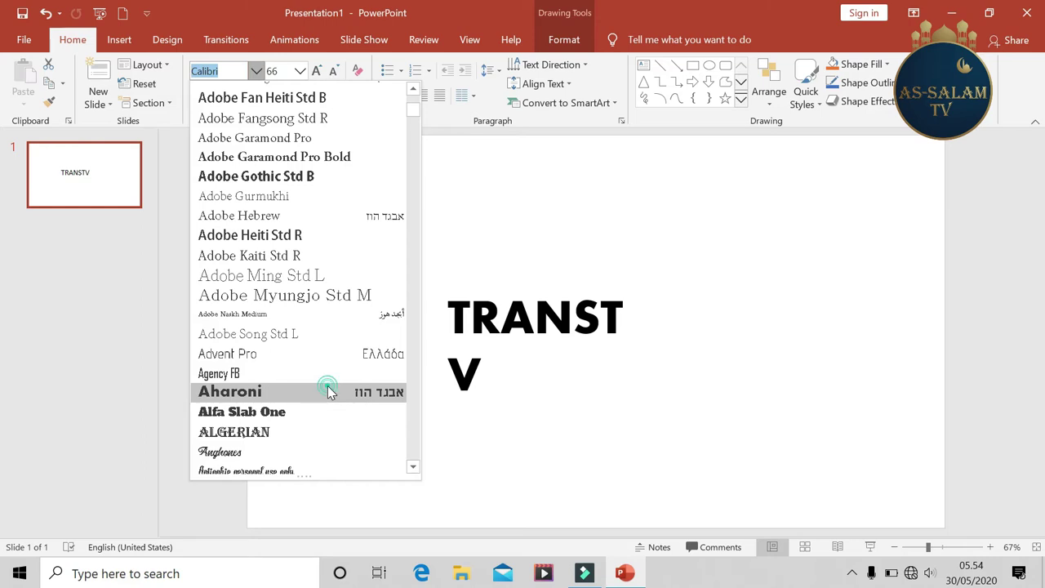
pyautogui.click(331, 392)
pyautogui.moveTo(641, 348); pyautogui.dragTo(675, 349)
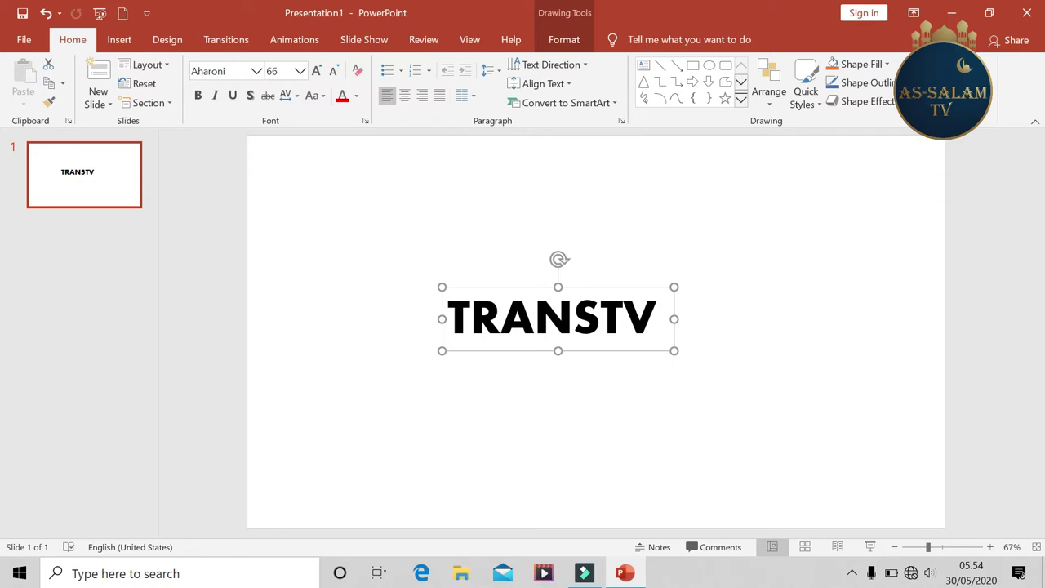
# Color the TRANSTV text dark blue and delete its letter A, leaving a gap
pyautogui.click(356, 96)
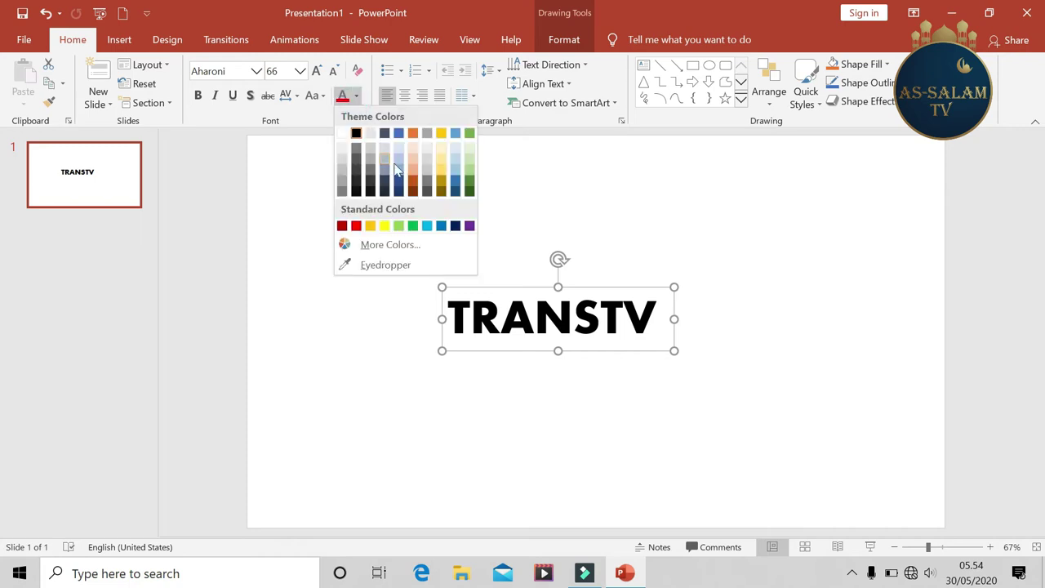
pyautogui.click(455, 226)
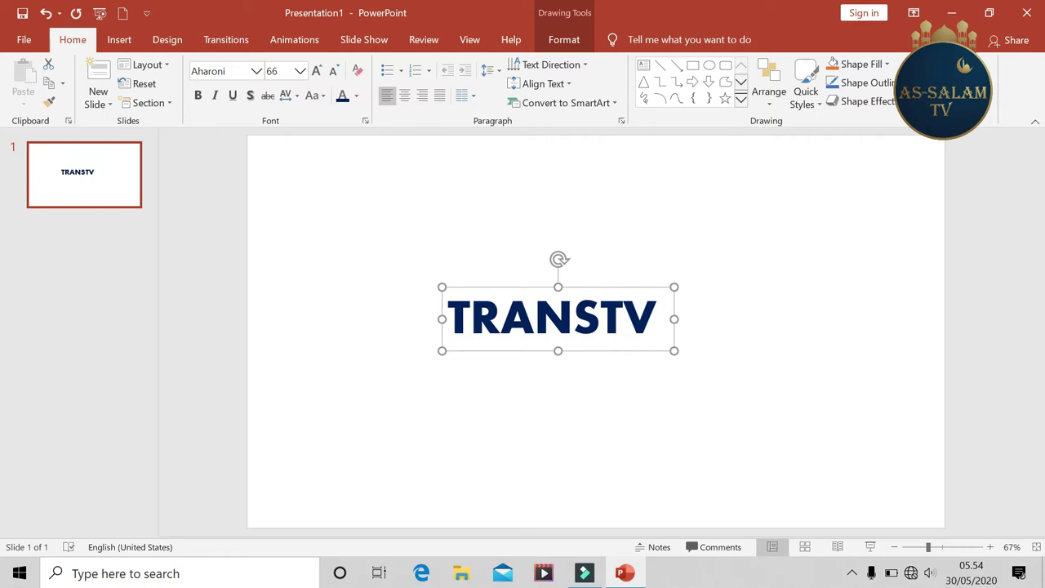
pyautogui.click(535, 320)
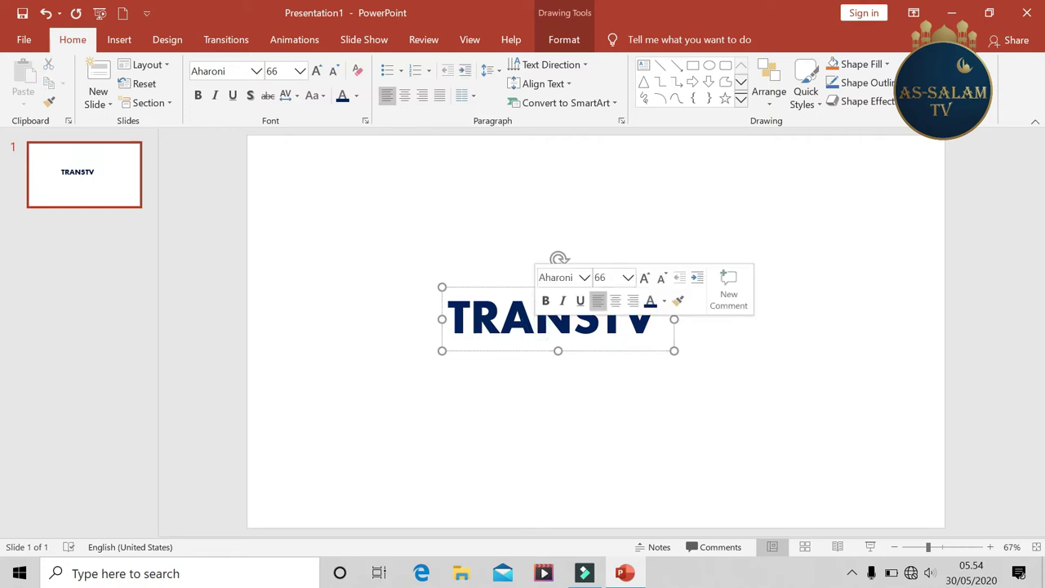
pyautogui.press('BackSpace')
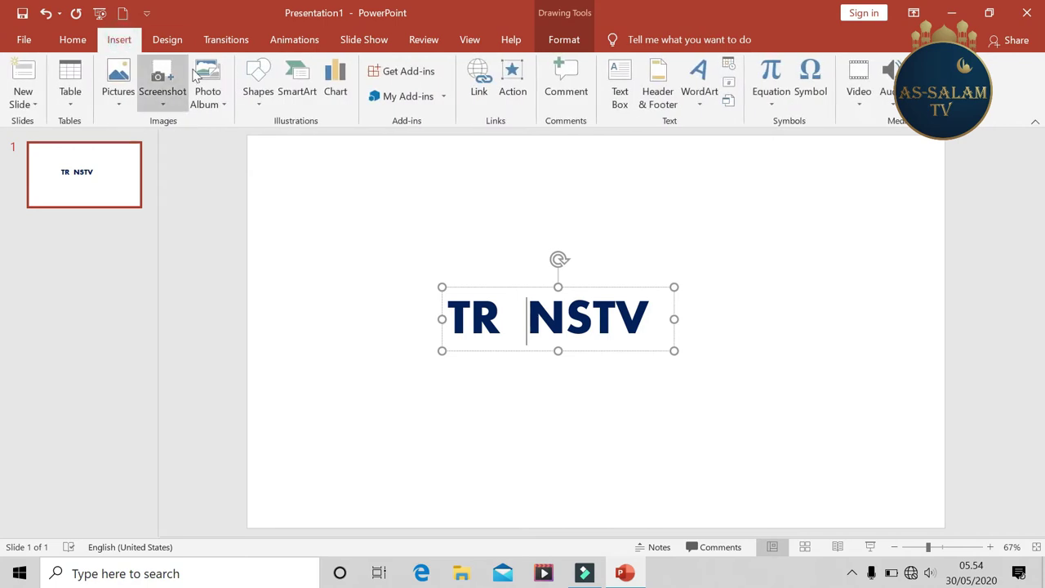
# Draw an isosceles triangle and fit it into the TR_NSTV gap at letter height
pyautogui.click(257, 104)
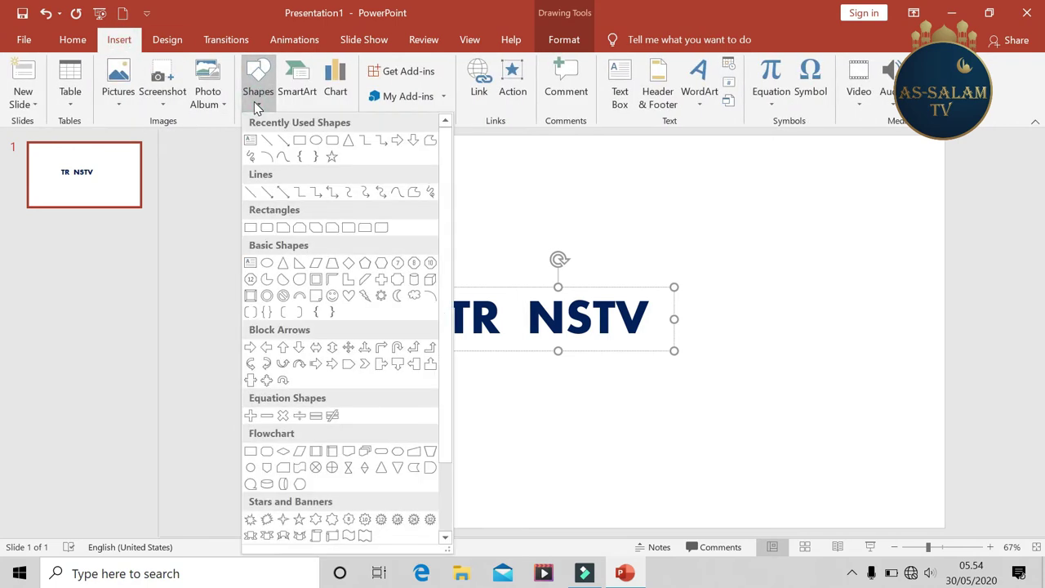
pyautogui.click(348, 142)
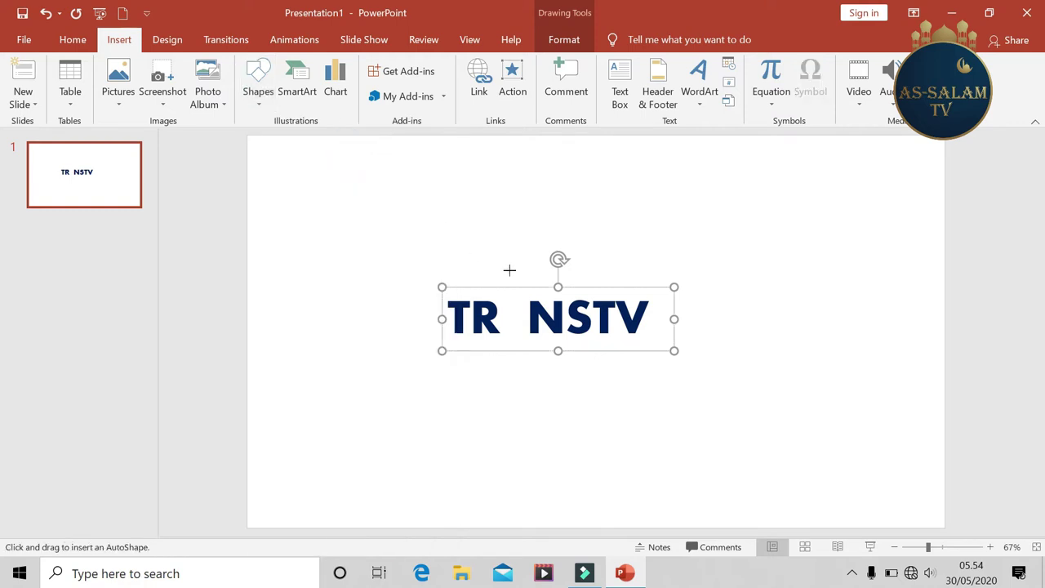
pyautogui.moveTo(509, 269); pyautogui.dragTo(460, 320)
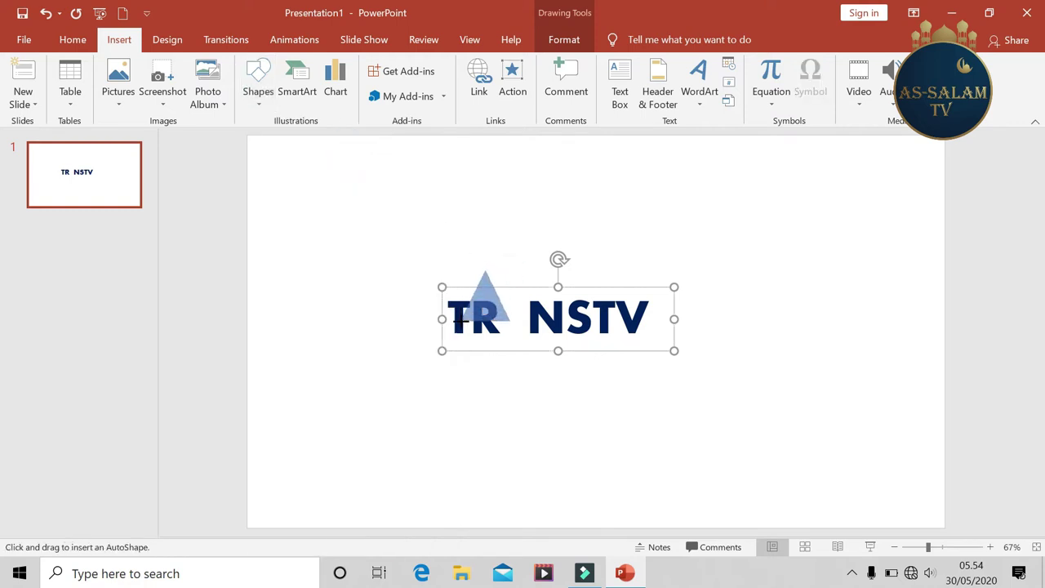
pyautogui.moveTo(484, 303)
pyautogui.mouseDown()
pyautogui.moveTo(522, 334)
pyautogui.moveTo(515, 323)
pyautogui.mouseUp()
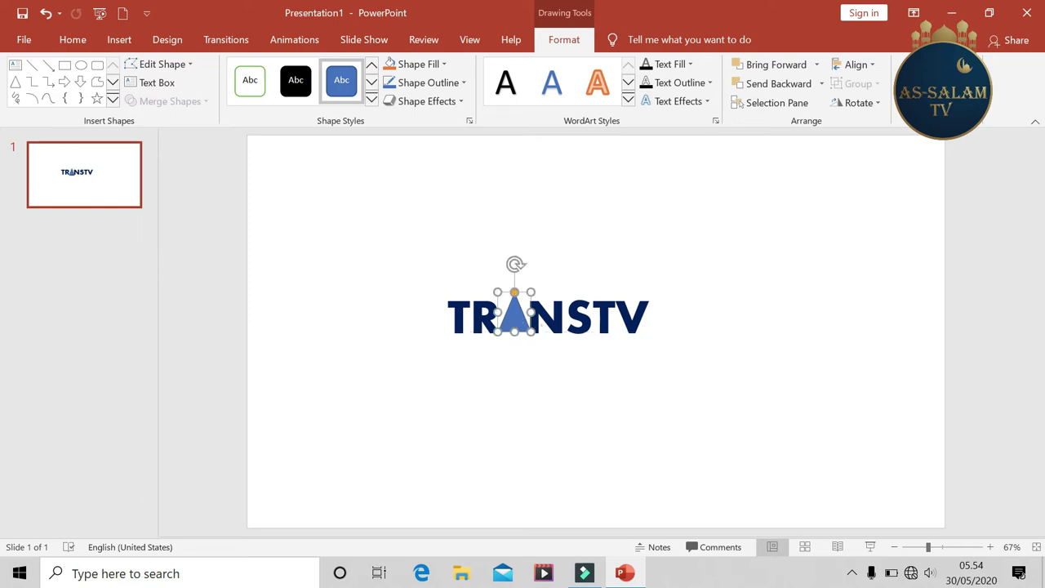
pyautogui.click(527, 330)
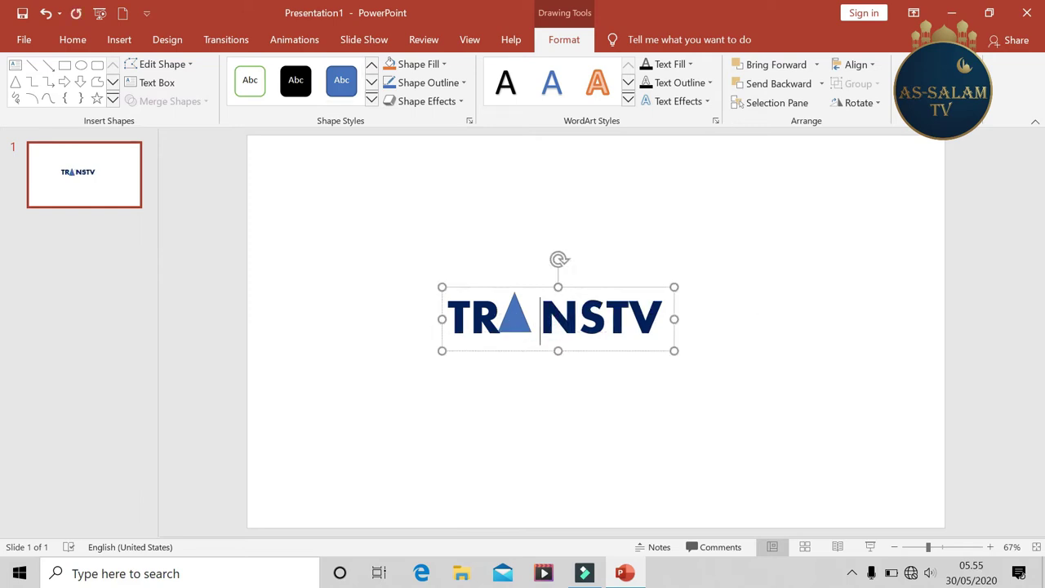
pyautogui.click(509, 325)
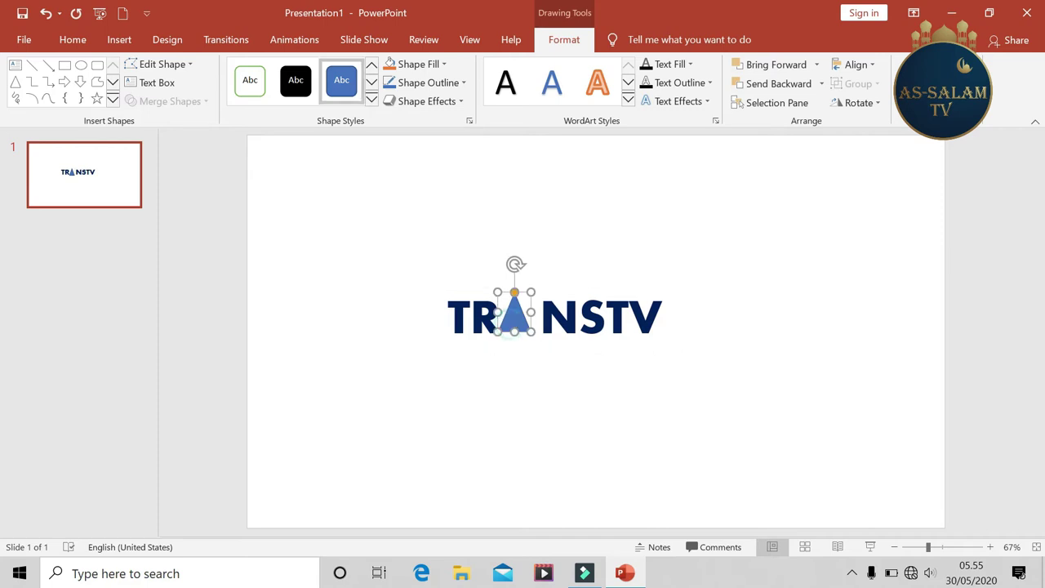
pyautogui.click(529, 335)
pyautogui.moveTo(534, 339); pyautogui.dragTo(528, 330)
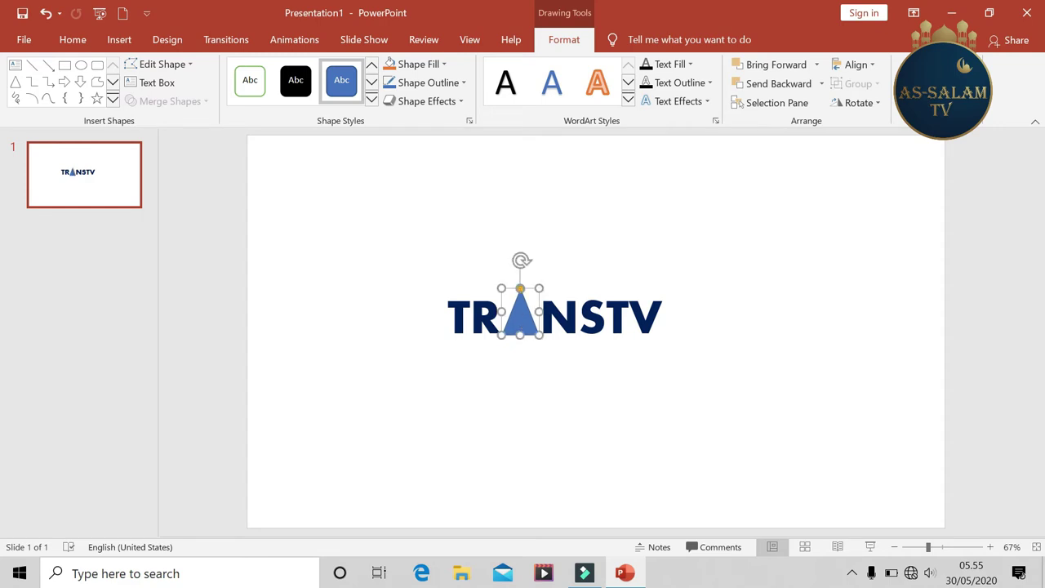
pyautogui.moveTo(501, 288); pyautogui.dragTo(501, 292)
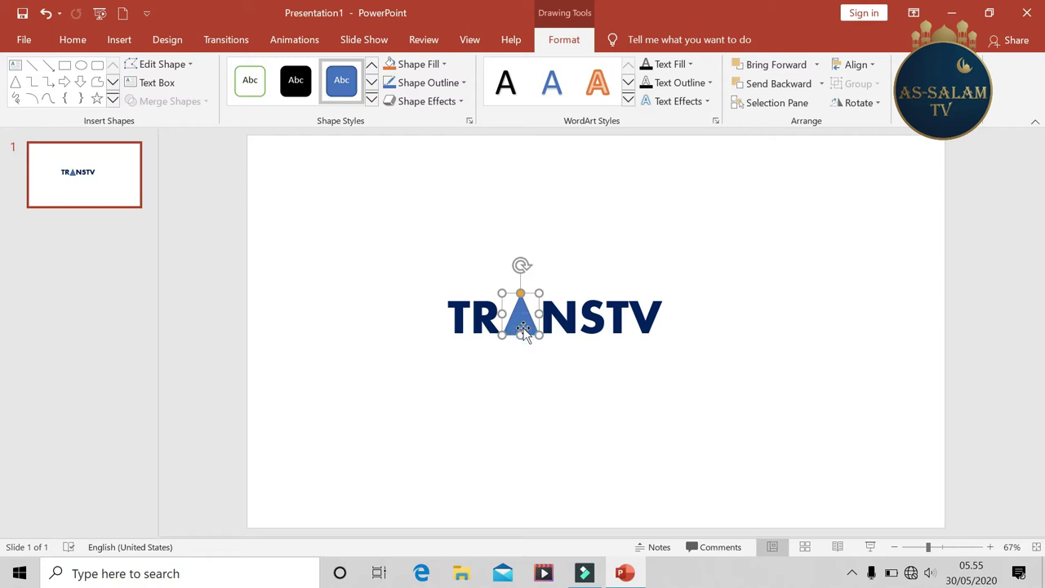
# Open the triangle's Format Shape fill settings through Gradient > More Gradients
pyautogui.click(441, 66)
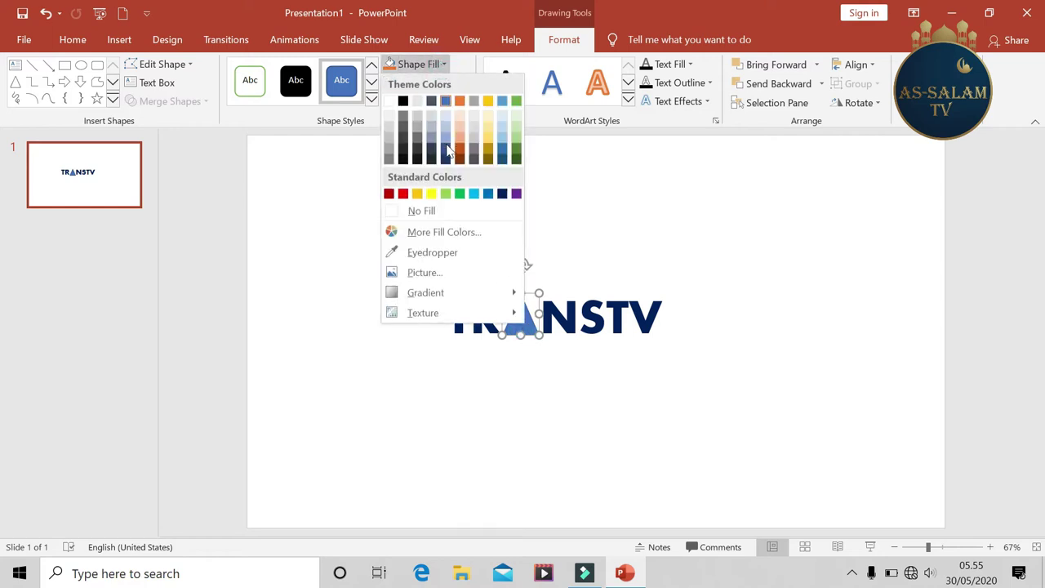
pyautogui.moveTo(426, 292)
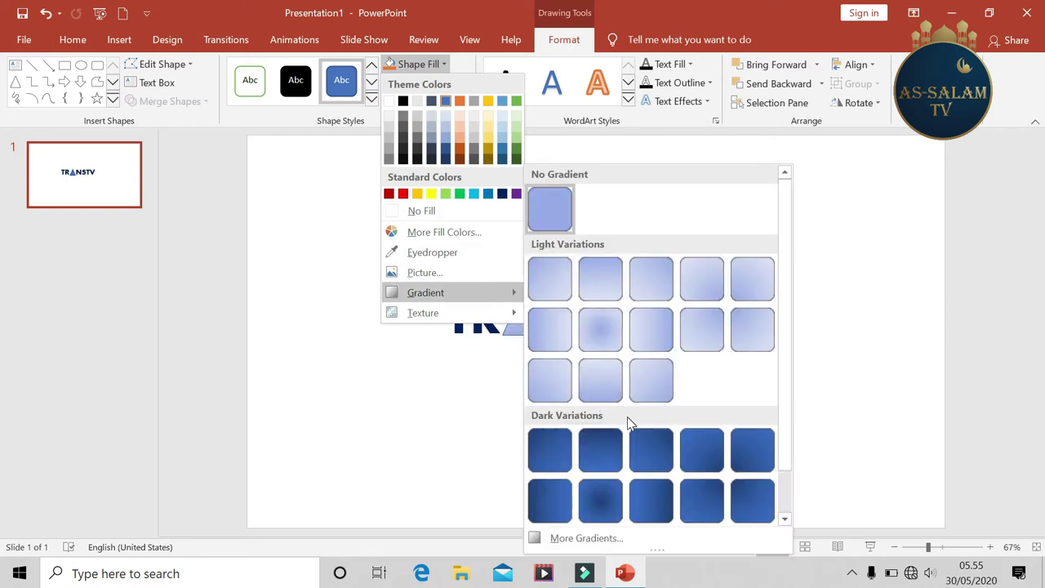
pyautogui.click(595, 541)
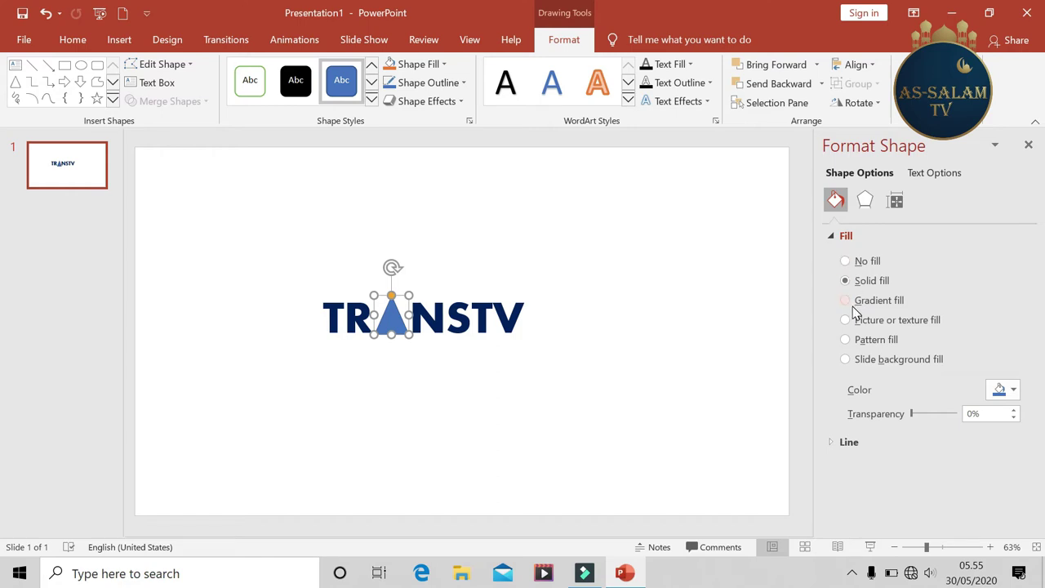
# Switch the triangle to a gradient fill, colouring the end stop blue and the 83% stop green
pyautogui.click(851, 307)
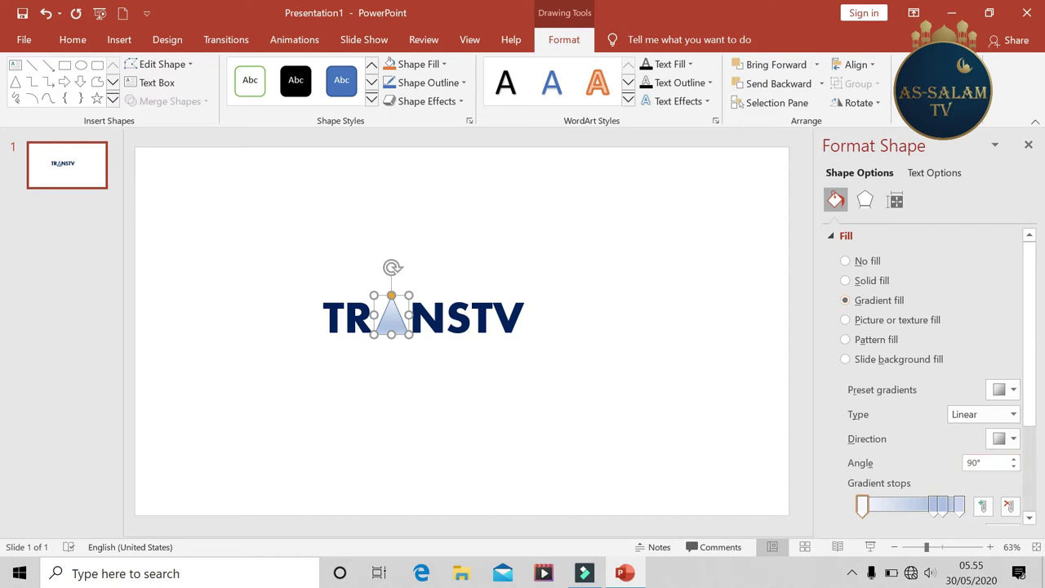
pyautogui.moveTo(1029, 375)
pyautogui.scroll(-2, 1033, 372)
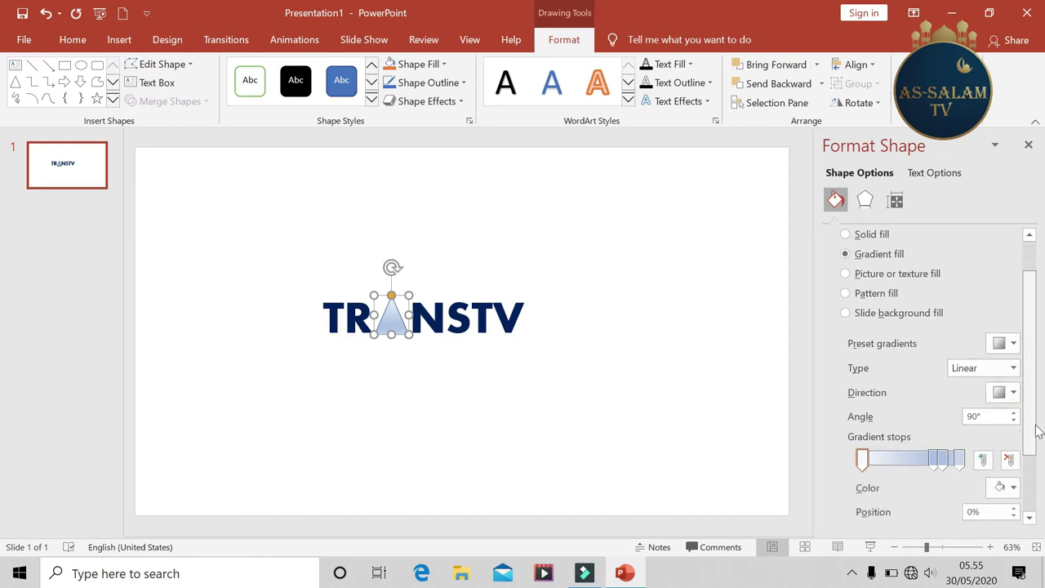
pyautogui.scroll(-2, 1032, 371)
pyautogui.click(961, 373)
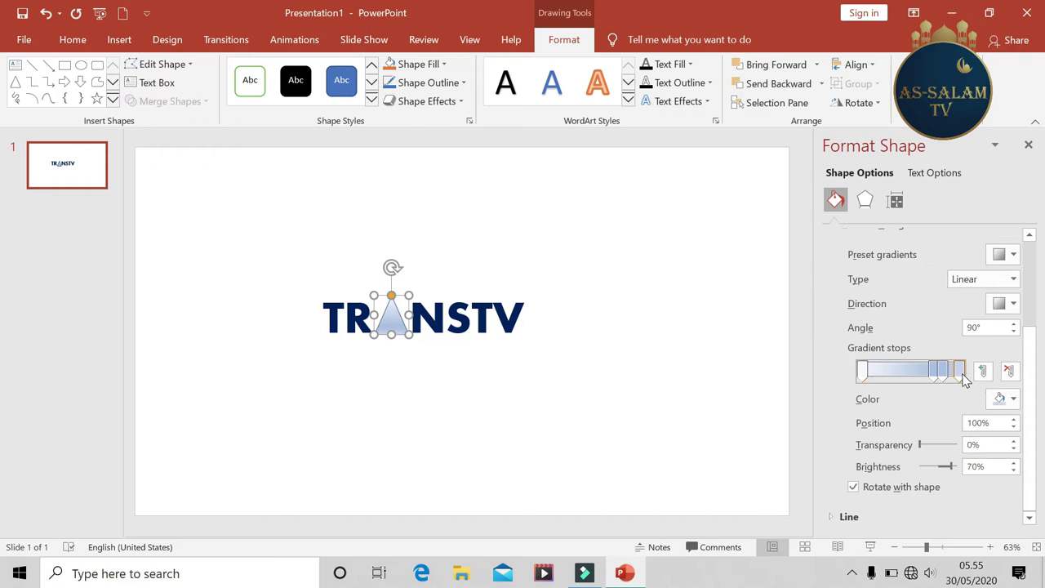
pyautogui.click(1013, 400)
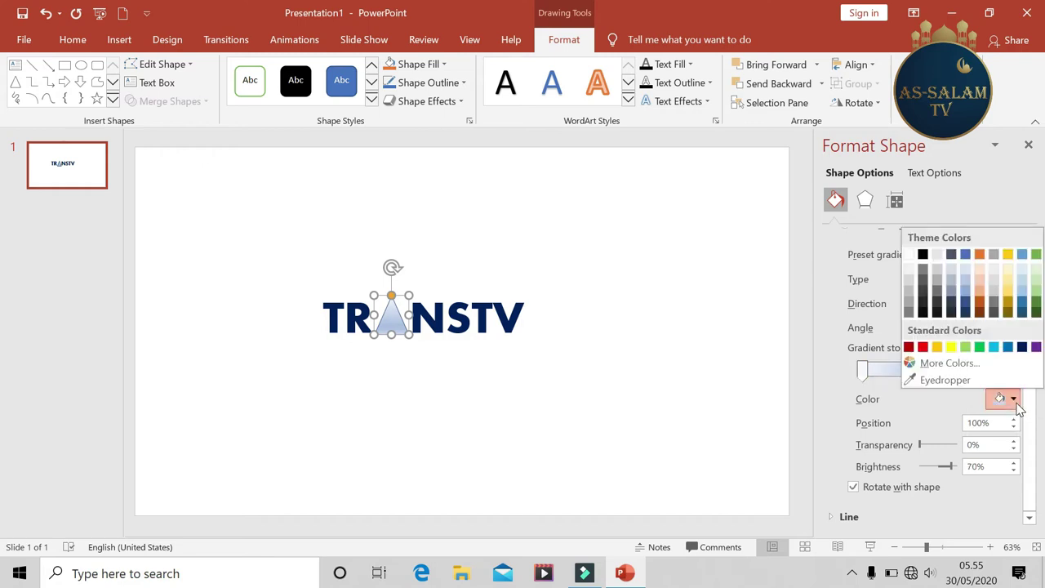
pyautogui.click(1008, 347)
pyautogui.click(945, 371)
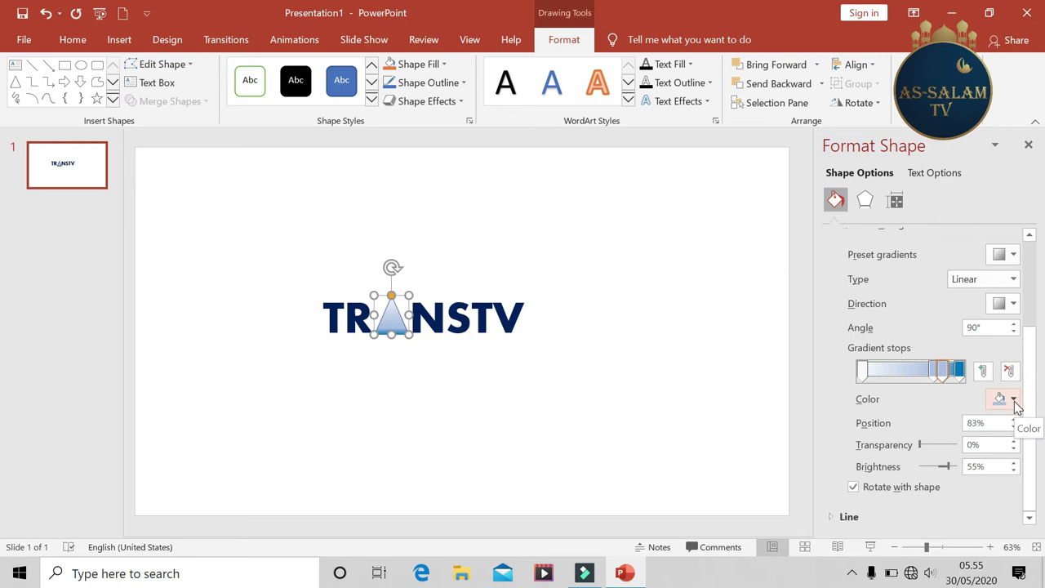
pyautogui.click(1014, 399)
pyautogui.click(980, 347)
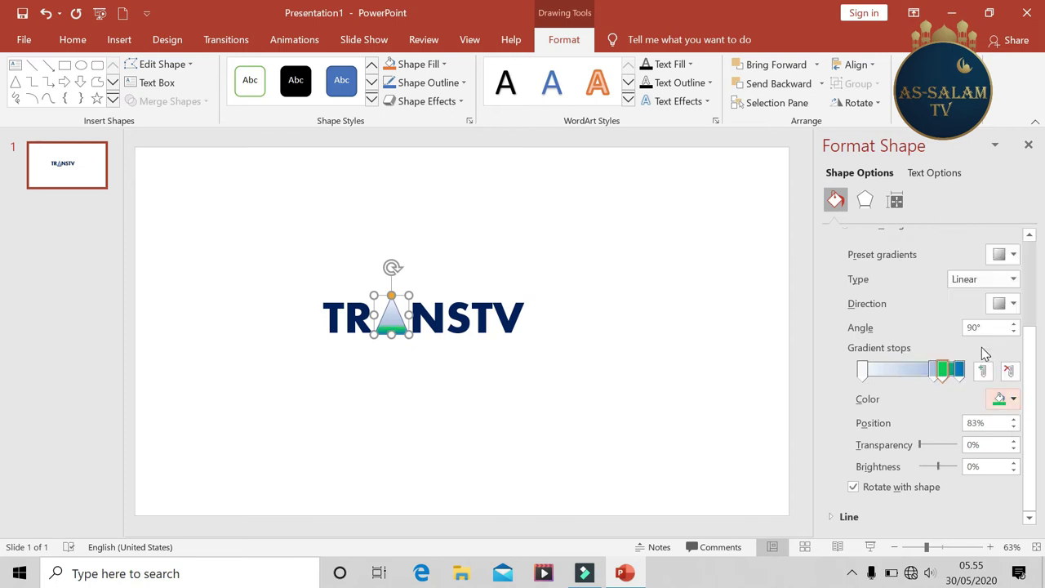
# Make the 74% gradient stop yellow and the first stop dark blue, then view the result
pyautogui.click(936, 372)
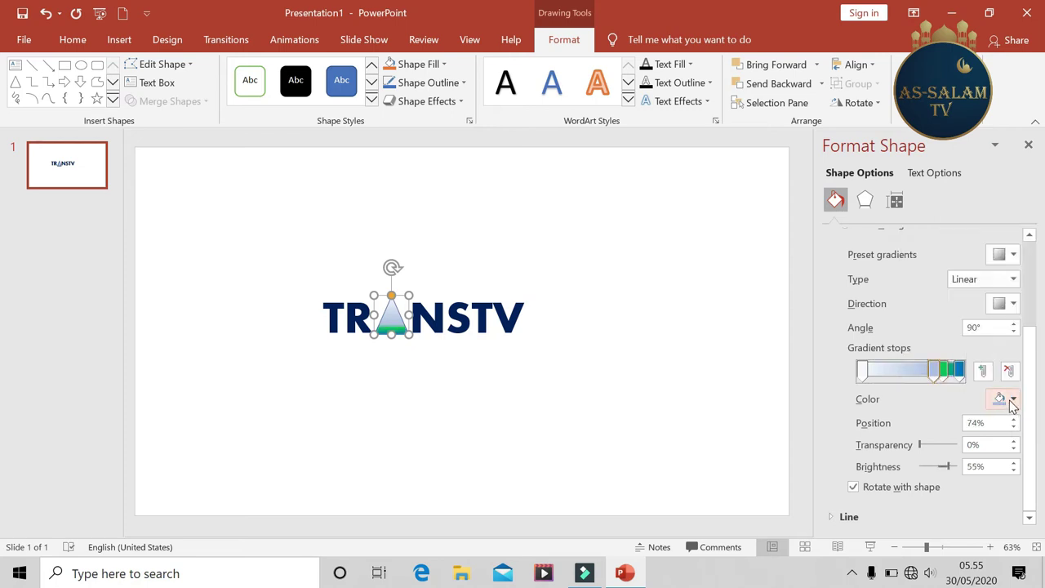
pyautogui.click(1013, 399)
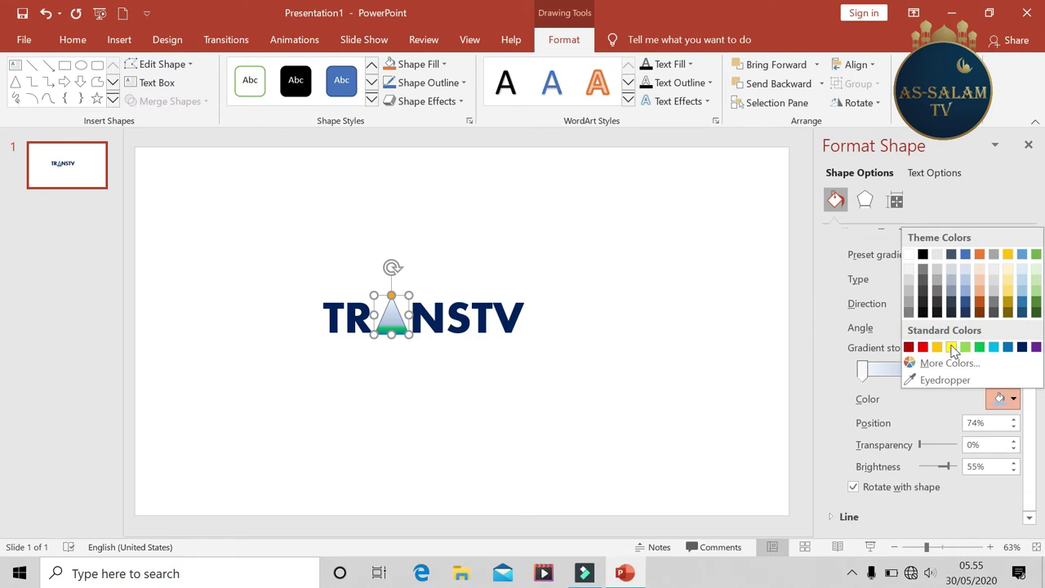
pyautogui.click(952, 347)
pyautogui.click(863, 371)
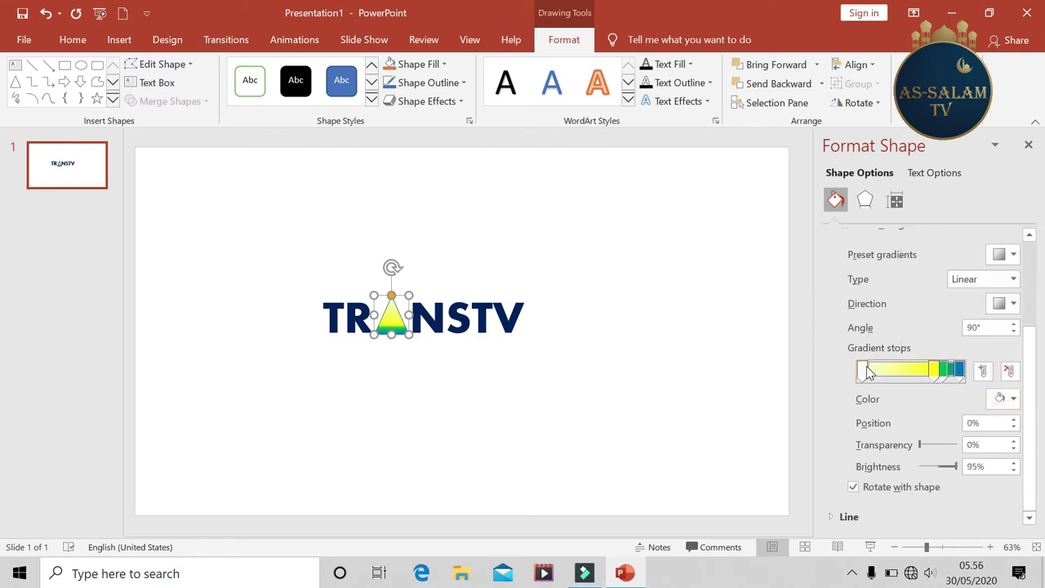
pyautogui.click(1013, 399)
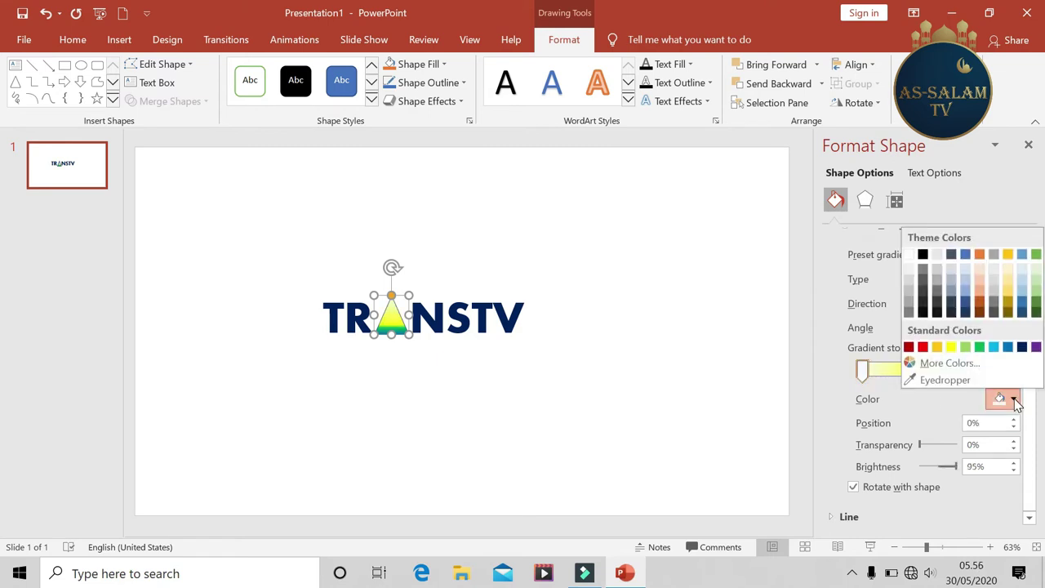
pyautogui.click(1025, 348)
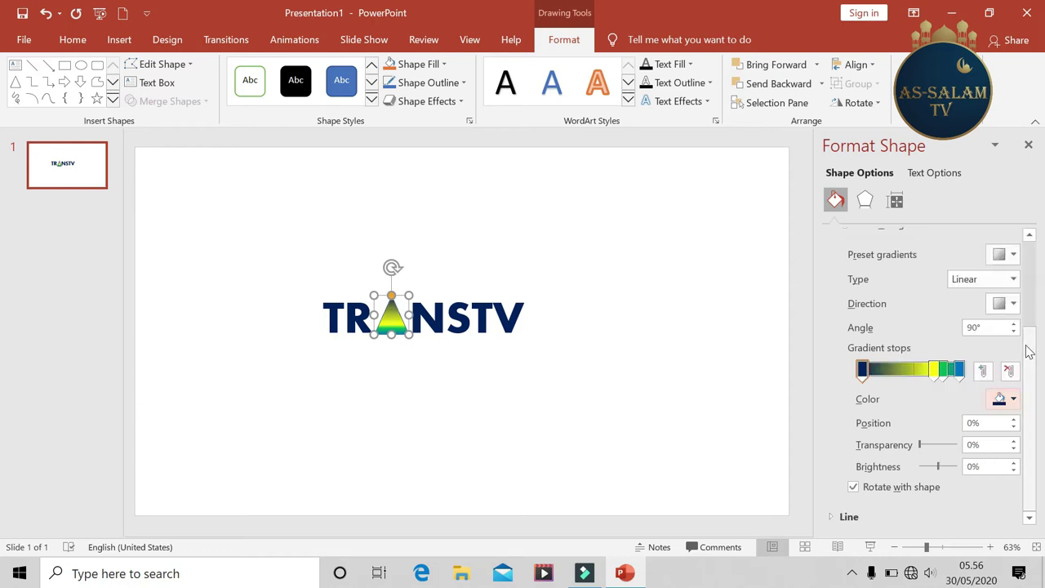
pyautogui.click(575, 373)
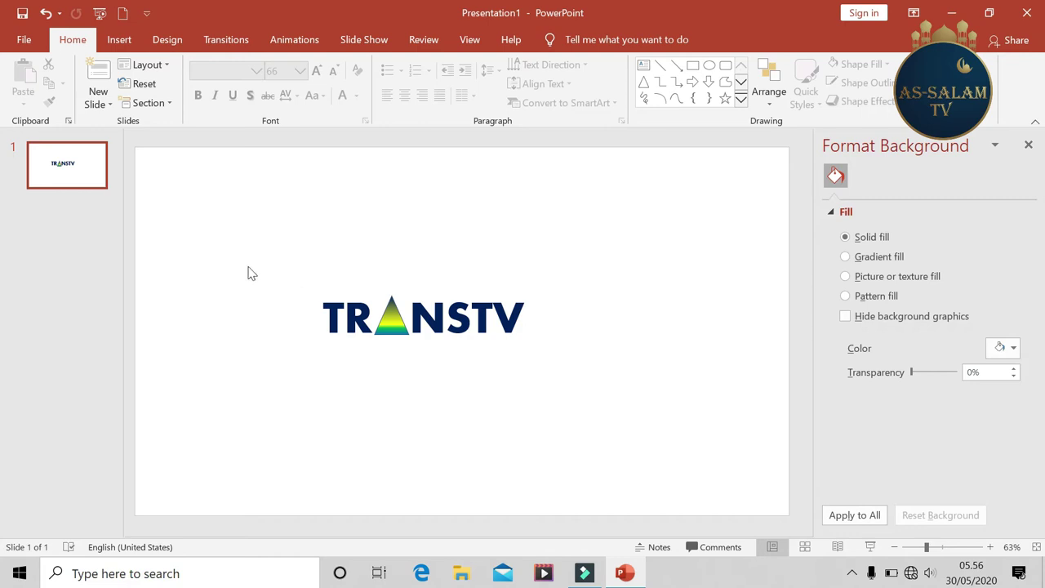
# Save the TRANSTV text and triangle together as PNG picture 'LOGO CHANNEL' in Documents
pyautogui.moveTo(245, 257); pyautogui.dragTo(621, 422)
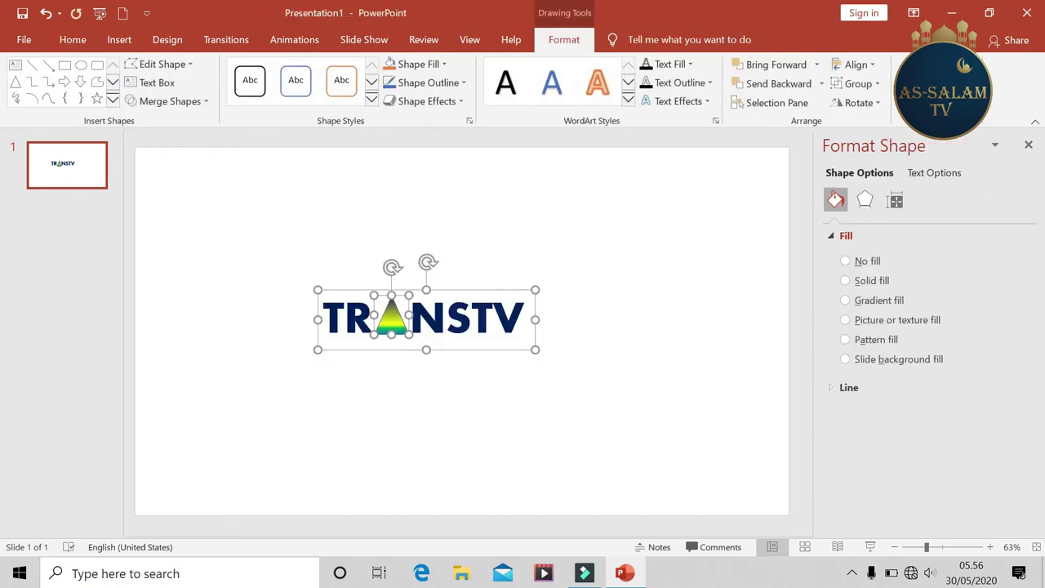
pyautogui.rightClick(471, 291)
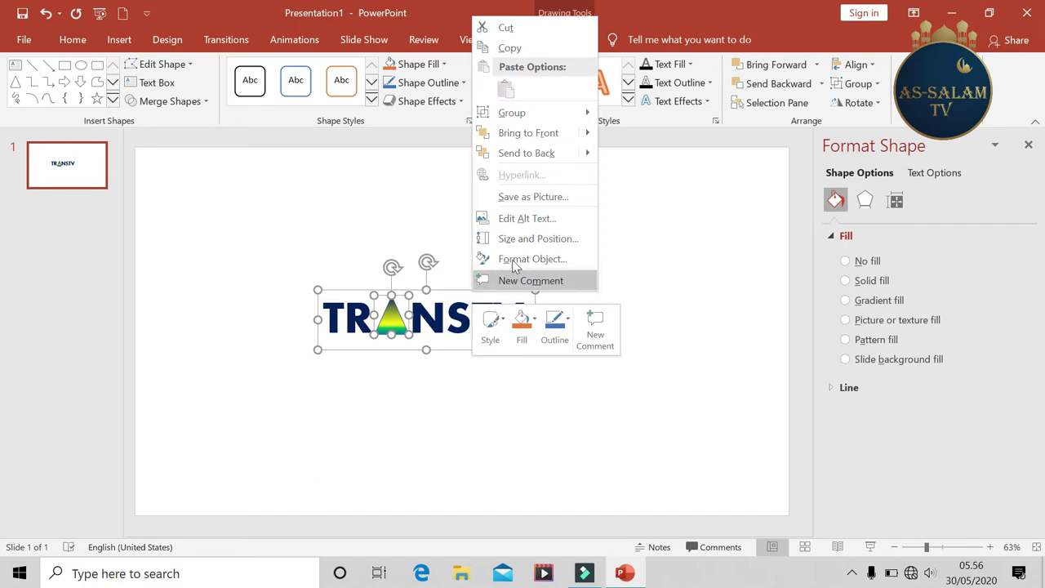
pyautogui.click(576, 197)
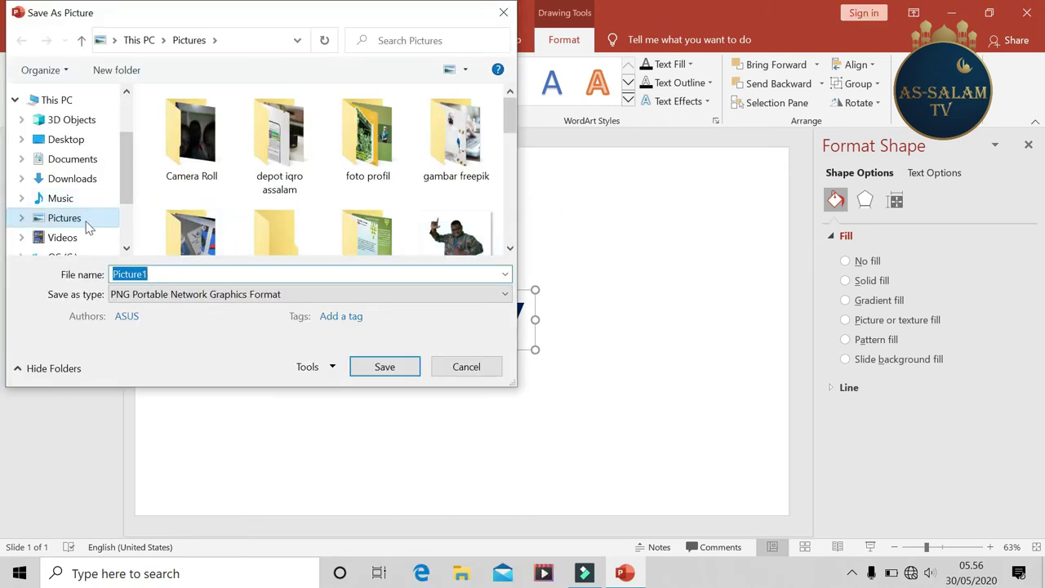
pyautogui.click(72, 159)
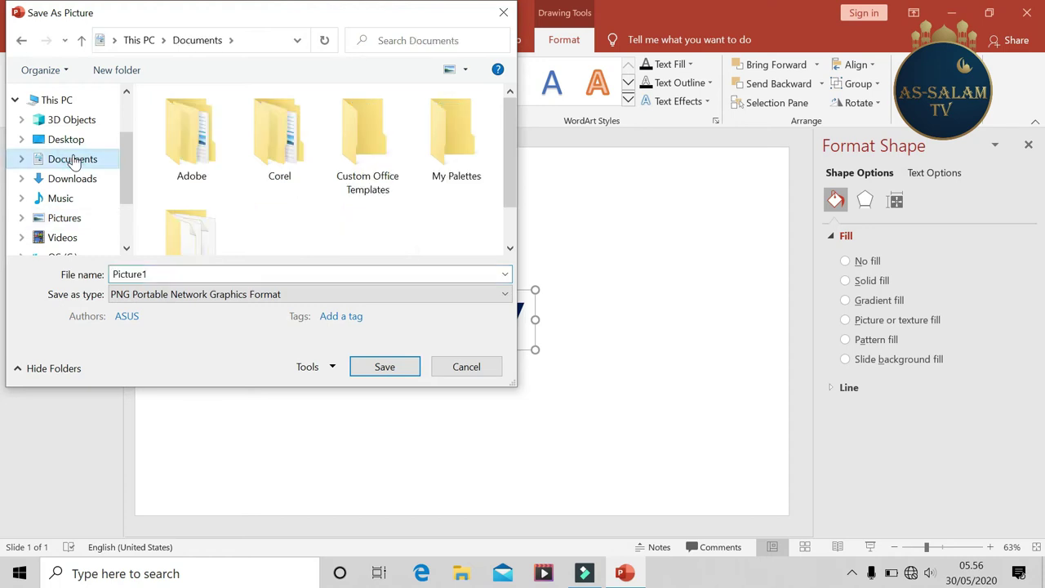
pyautogui.moveTo(510, 136); pyautogui.dragTo(515, 188)
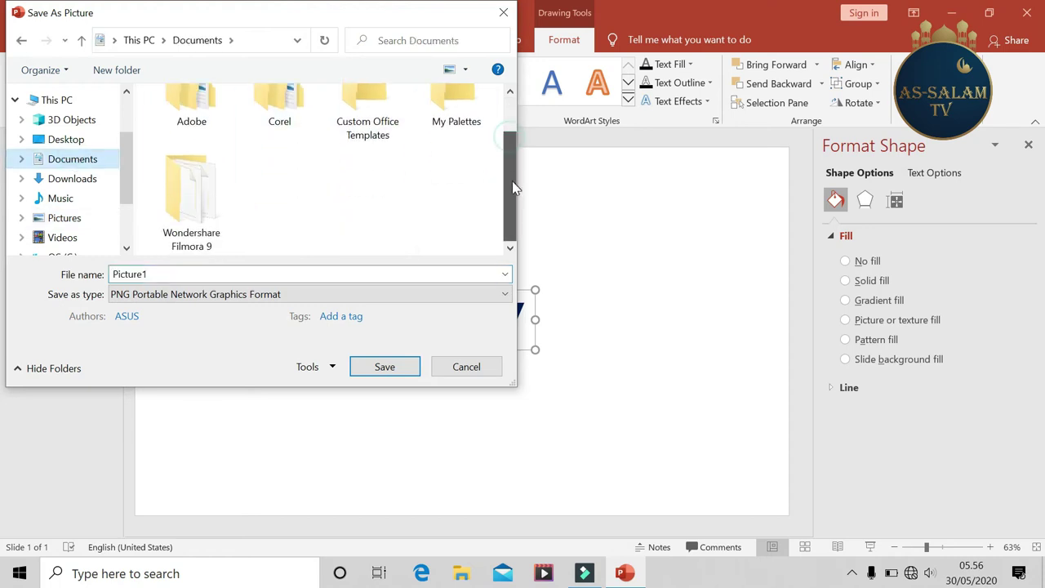
pyautogui.doubleClick(182, 274)
pyautogui.write('LOGO CHANNEL')
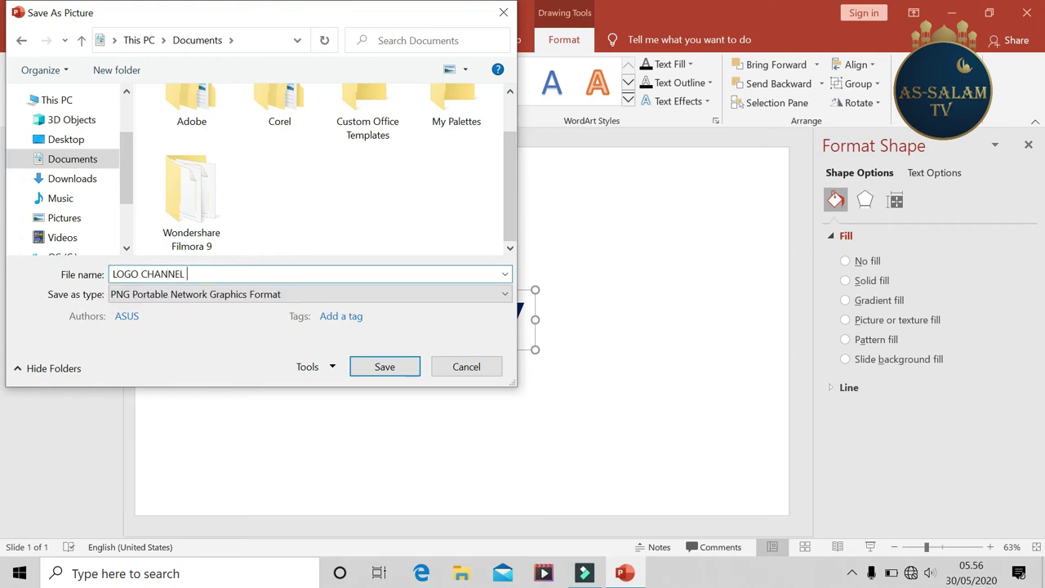
pyautogui.click(390, 369)
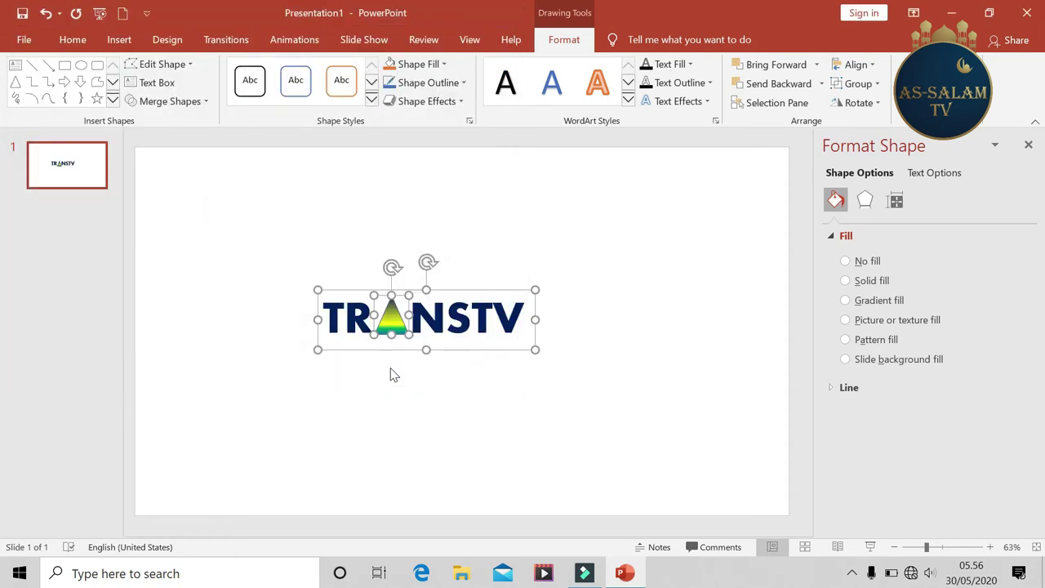
pyautogui.click(412, 403)
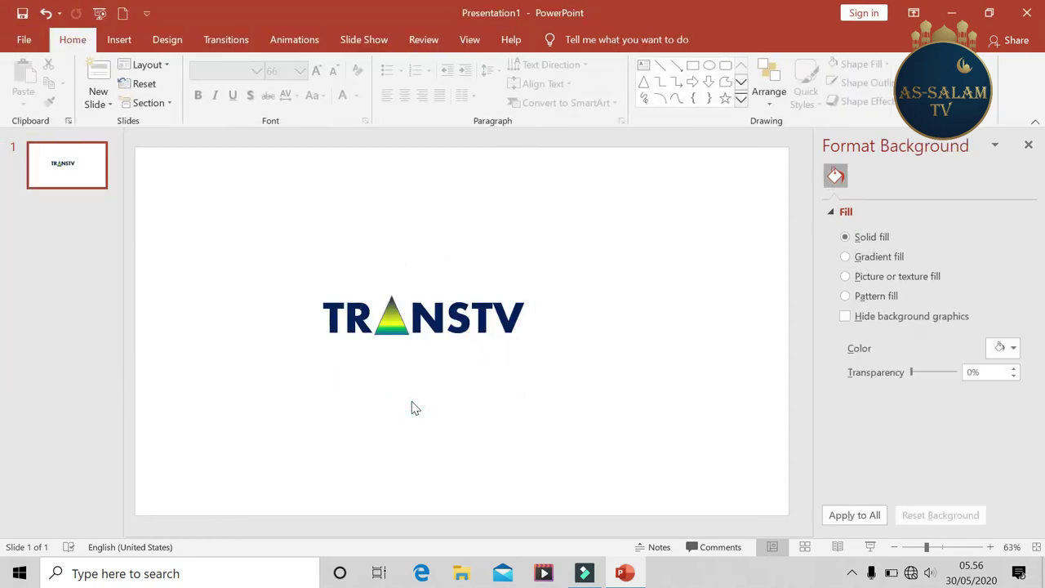
pyautogui.click(461, 573)
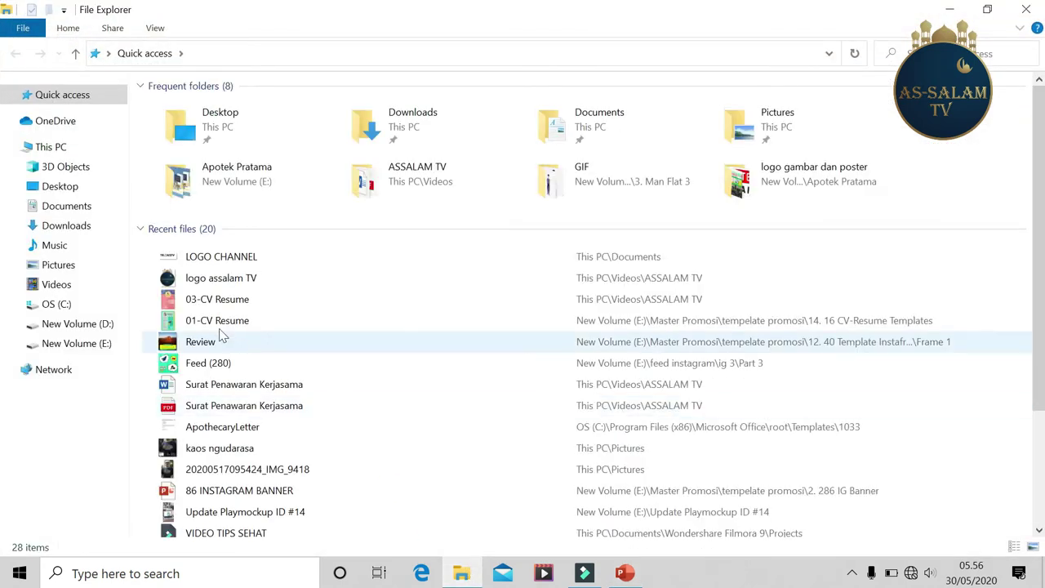
pyautogui.moveTo(66, 225)
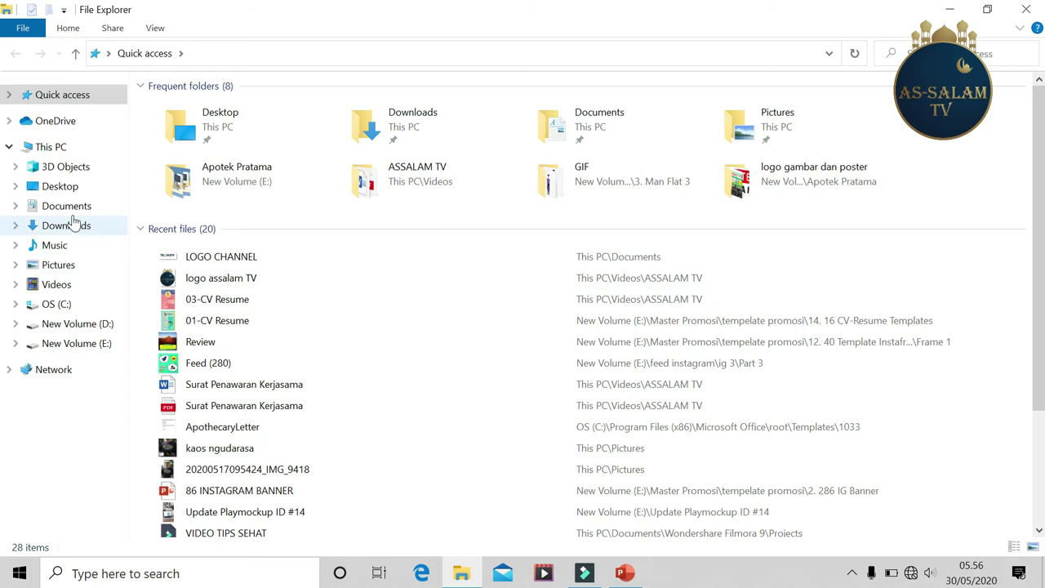
pyautogui.click(71, 209)
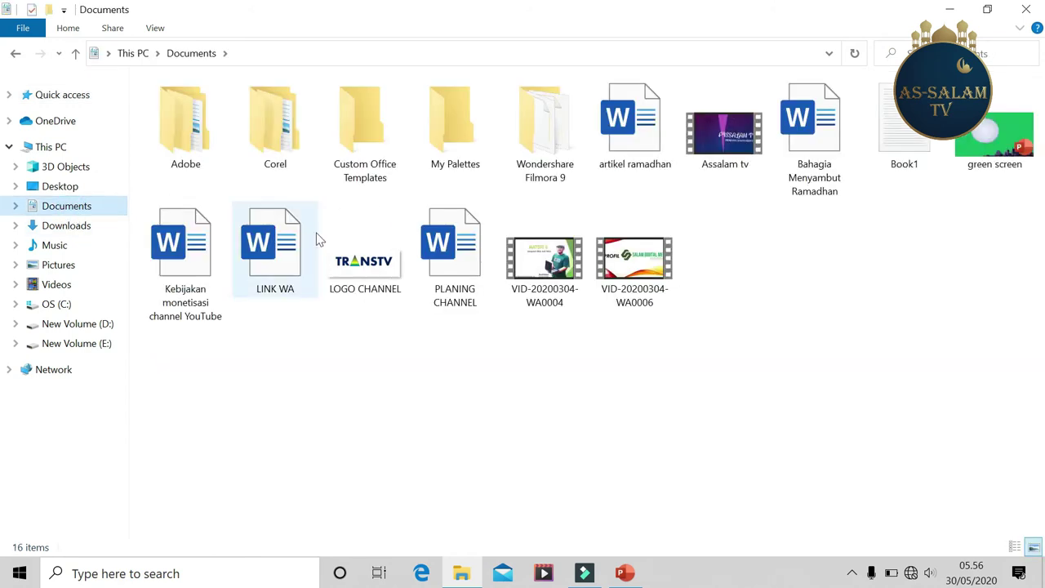
pyautogui.click(386, 278)
pyautogui.doubleClick(386, 278)
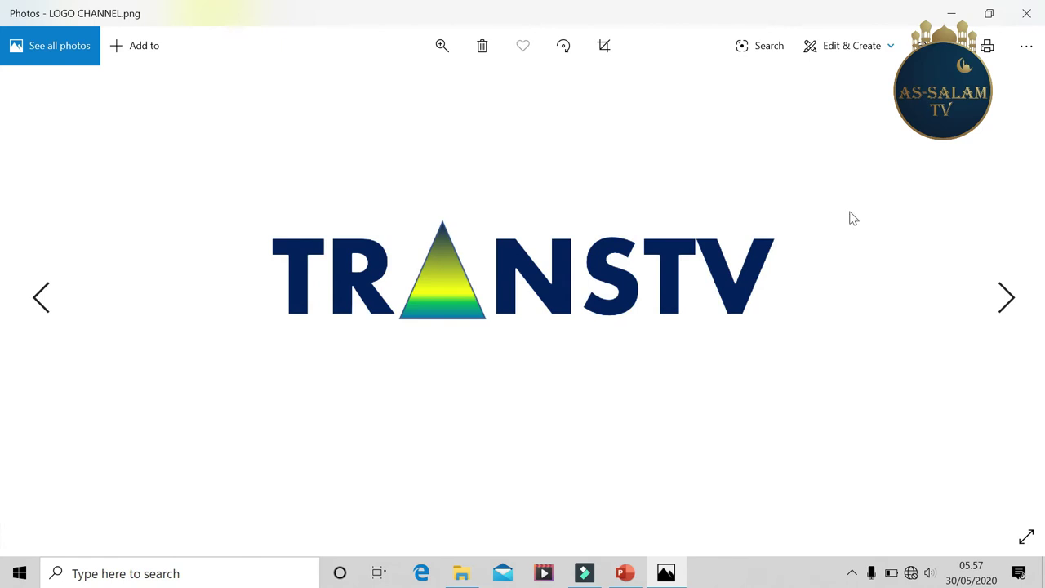
pyautogui.click(1026, 13)
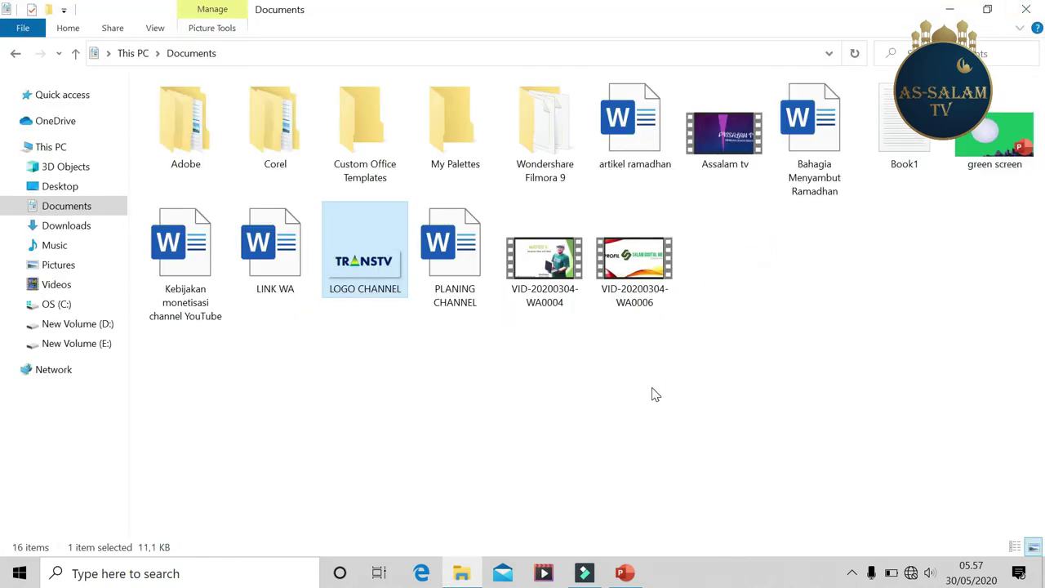
pyautogui.click(624, 573)
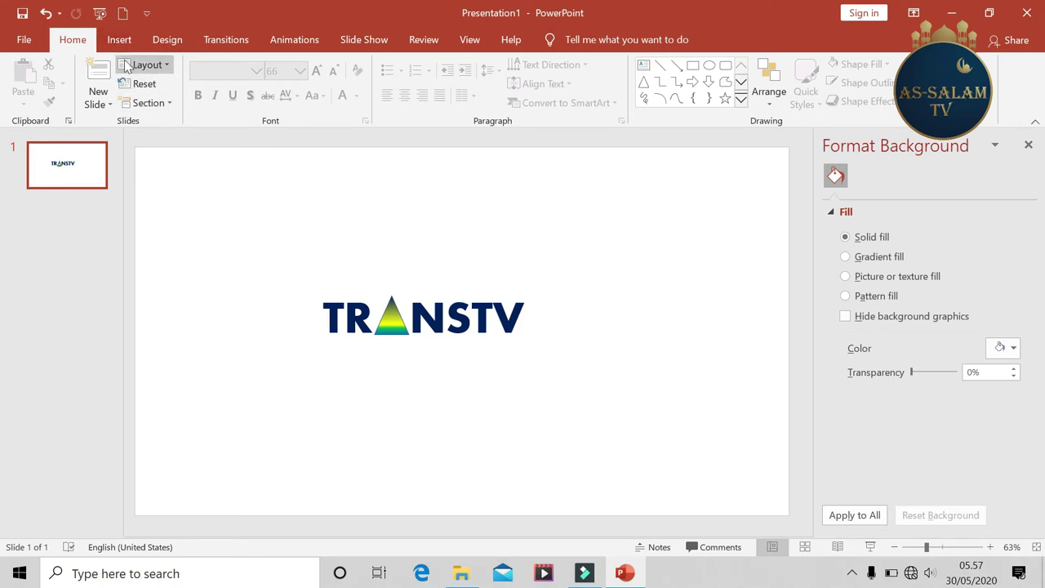
# Insert a text box reading 'sctv' above the logo and widen it to one line
pyautogui.click(120, 41)
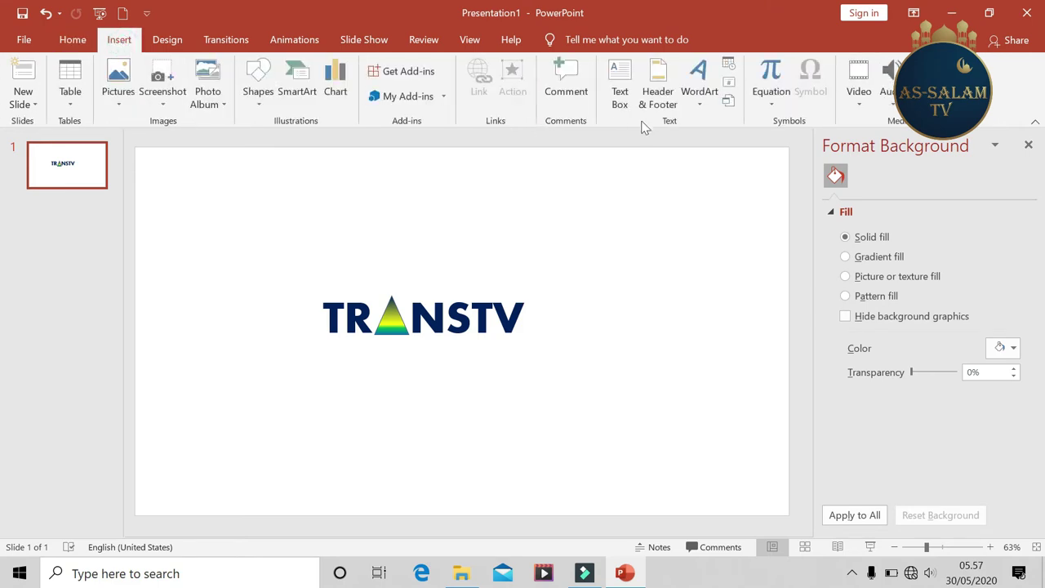
pyautogui.click(702, 105)
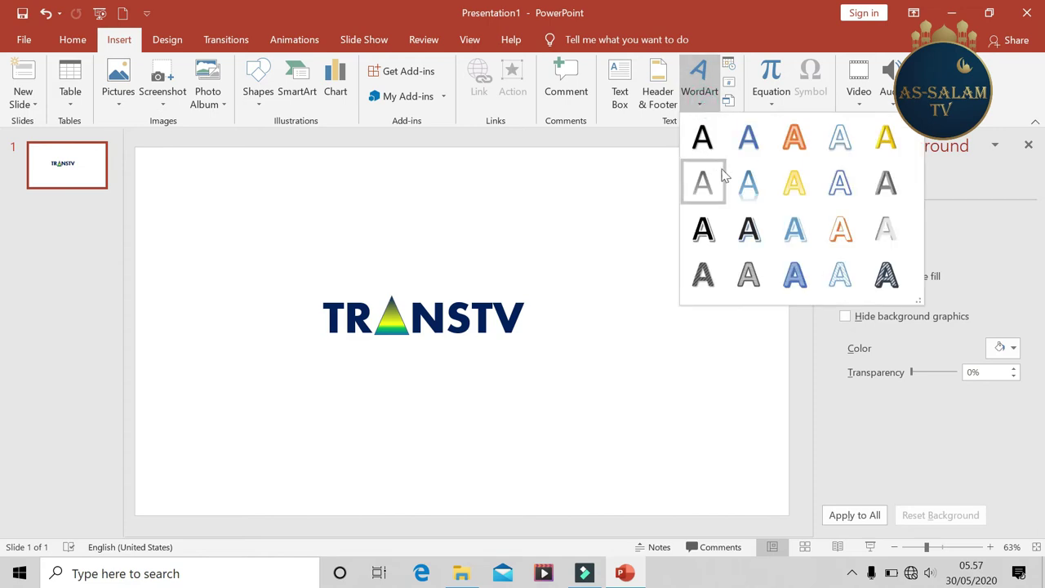
pyautogui.click(574, 174)
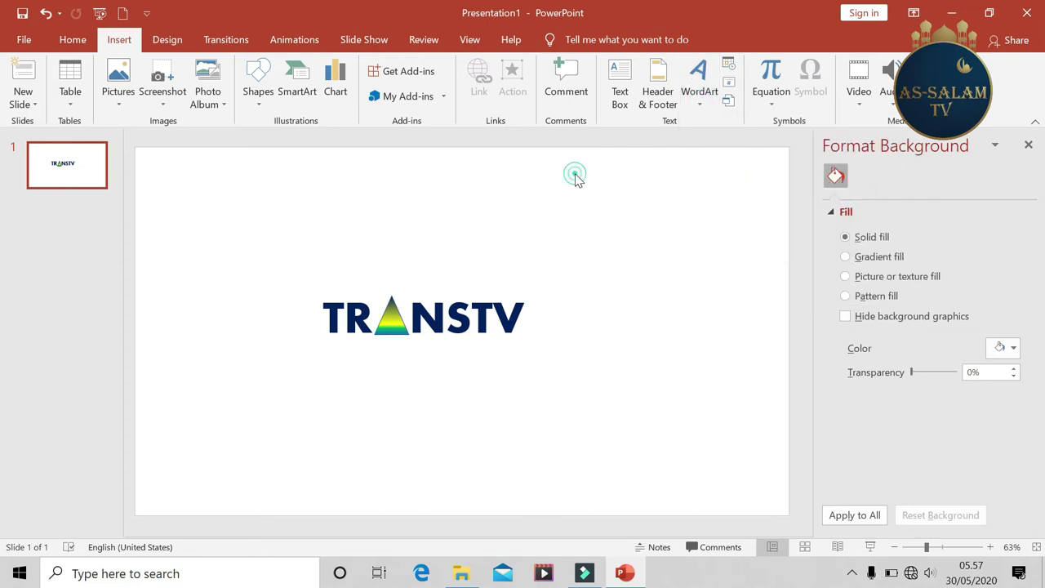
pyautogui.click(623, 75)
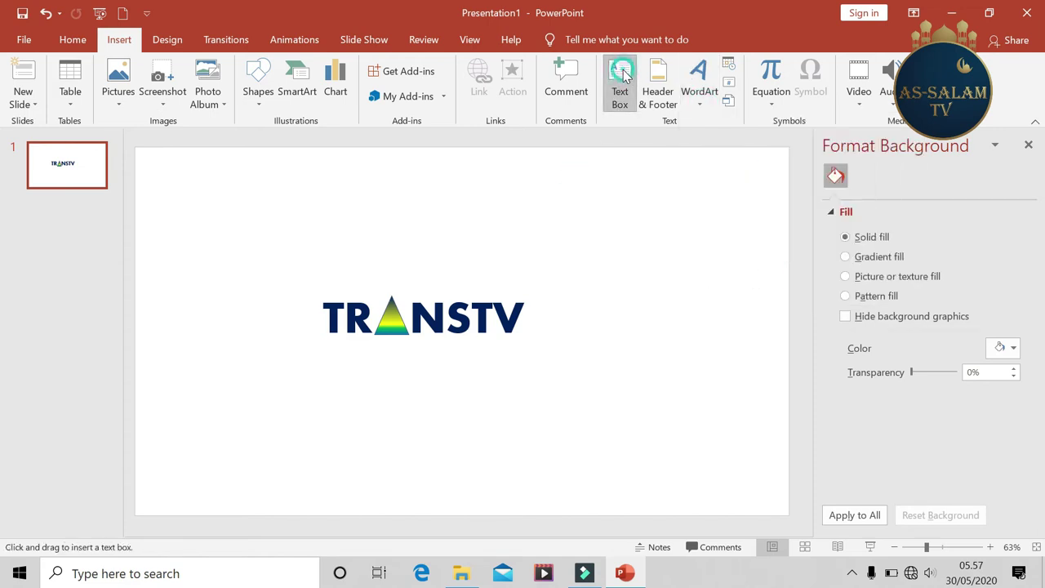
pyautogui.click(485, 219)
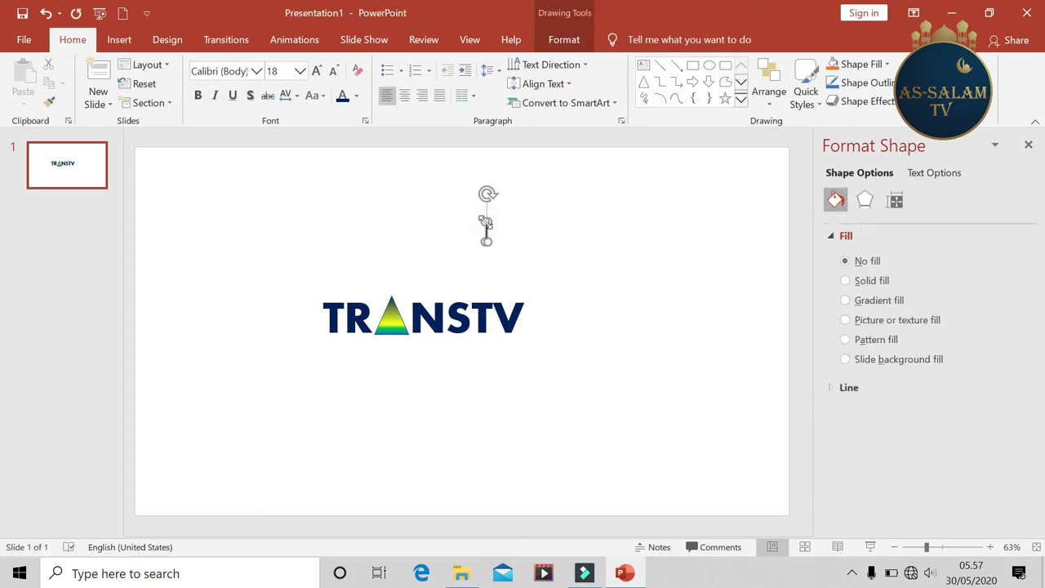
pyautogui.write('sctv')
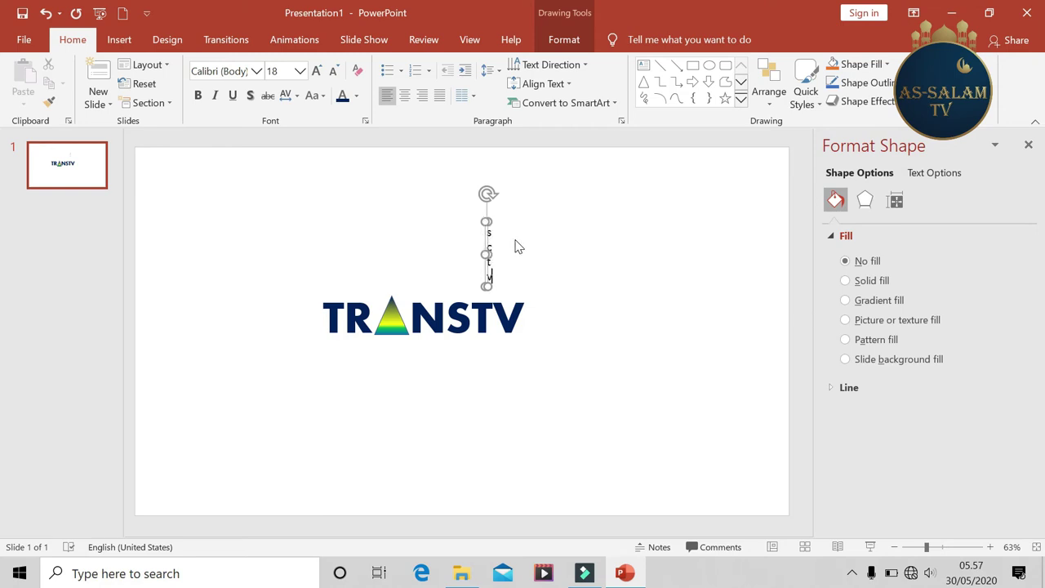
pyautogui.moveTo(487, 254); pyautogui.dragTo(584, 249)
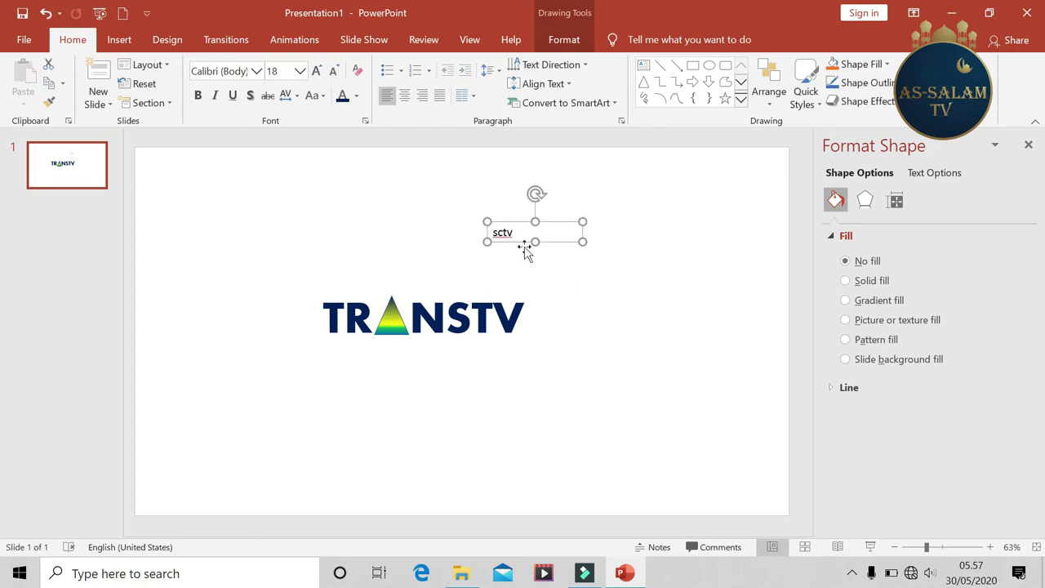
pyautogui.click(321, 98)
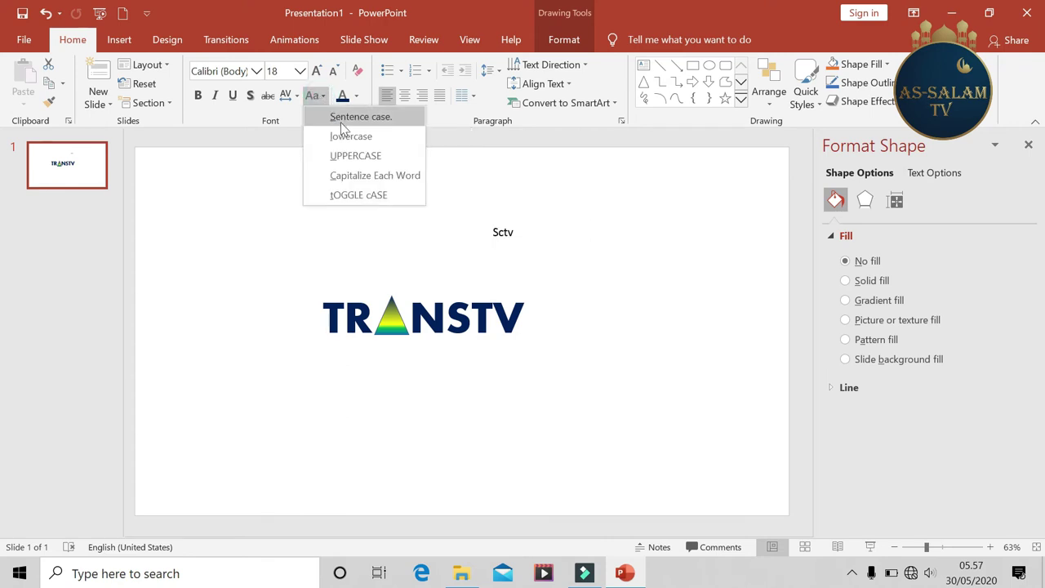
# Make the text uppercase SCTV at font size 66 and widen its box
pyautogui.click(363, 156)
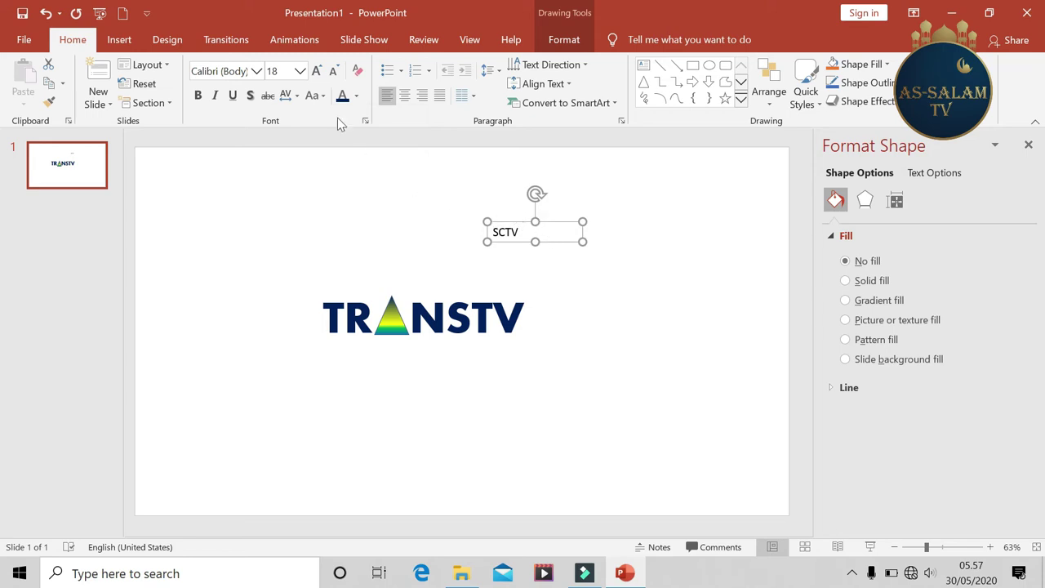
pyautogui.click(301, 72)
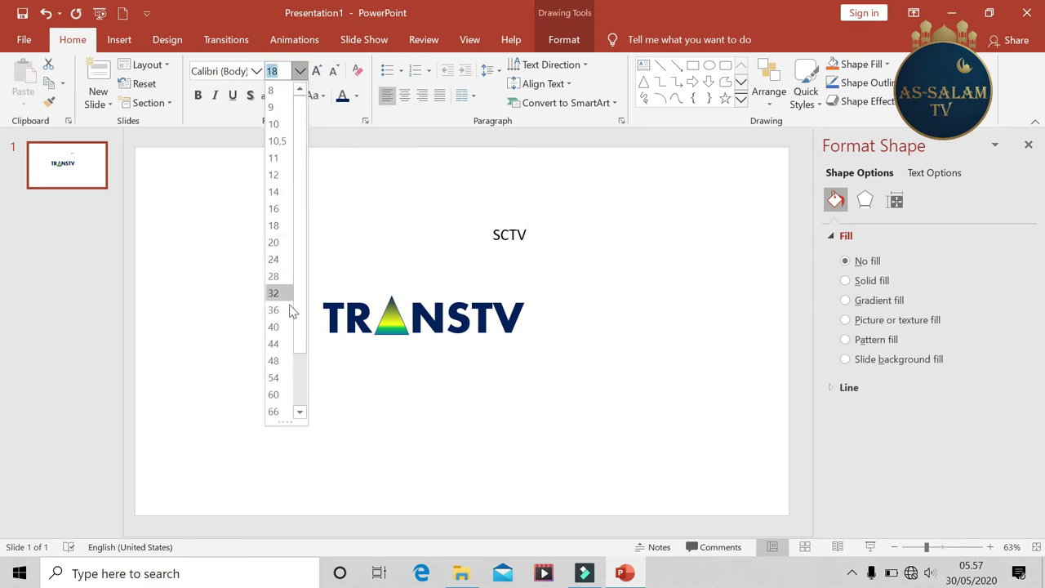
pyautogui.click(274, 411)
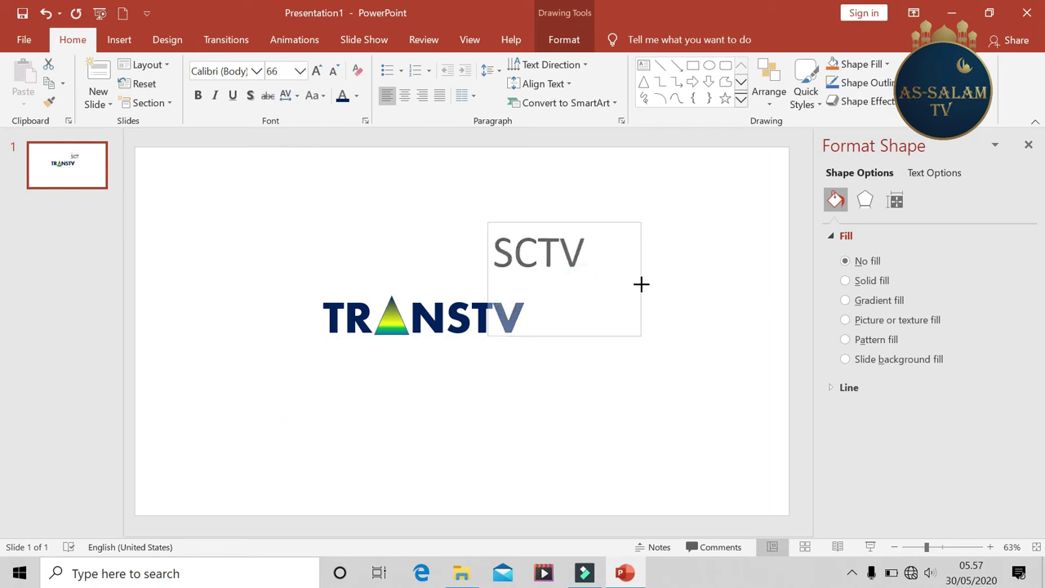
pyautogui.moveTo(581, 279); pyautogui.dragTo(642, 282)
pyautogui.click(348, 392)
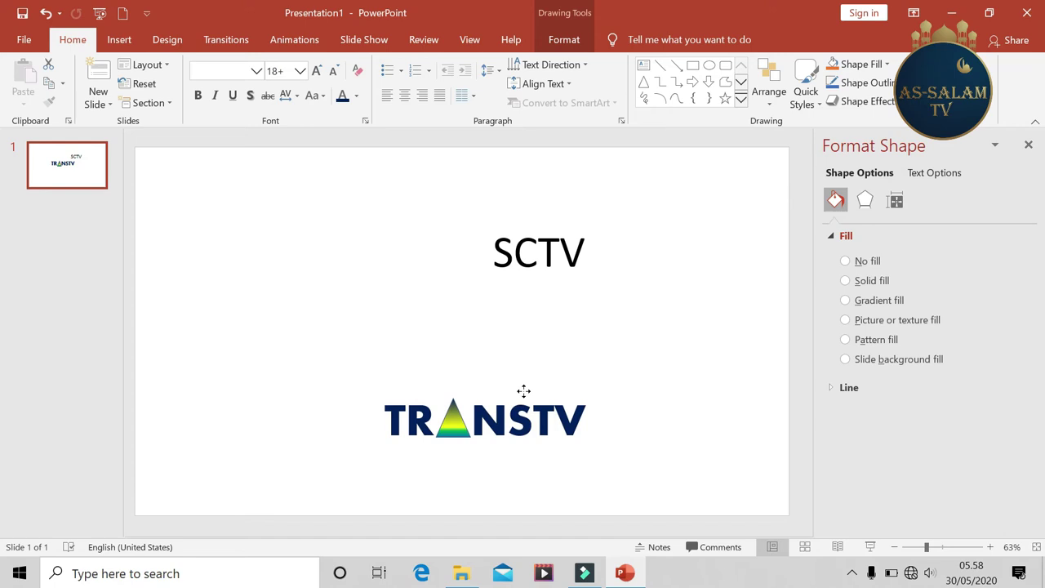
# Move SCTV to the slide centre above the TRANSTV logo
pyautogui.click(439, 221)
pyautogui.moveTo(434, 209); pyautogui.dragTo(679, 315)
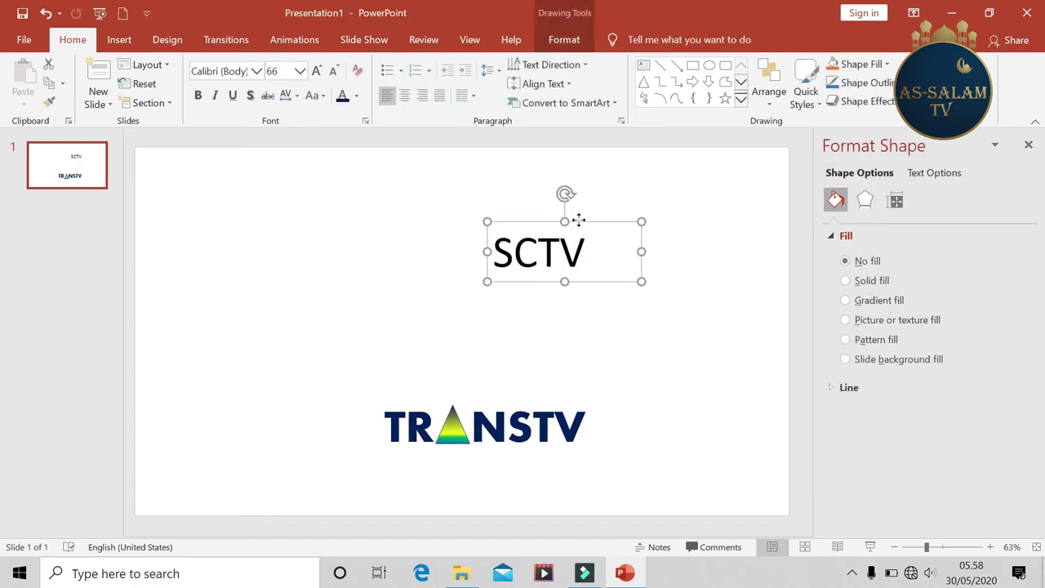
pyautogui.moveTo(578, 219); pyautogui.dragTo(506, 289)
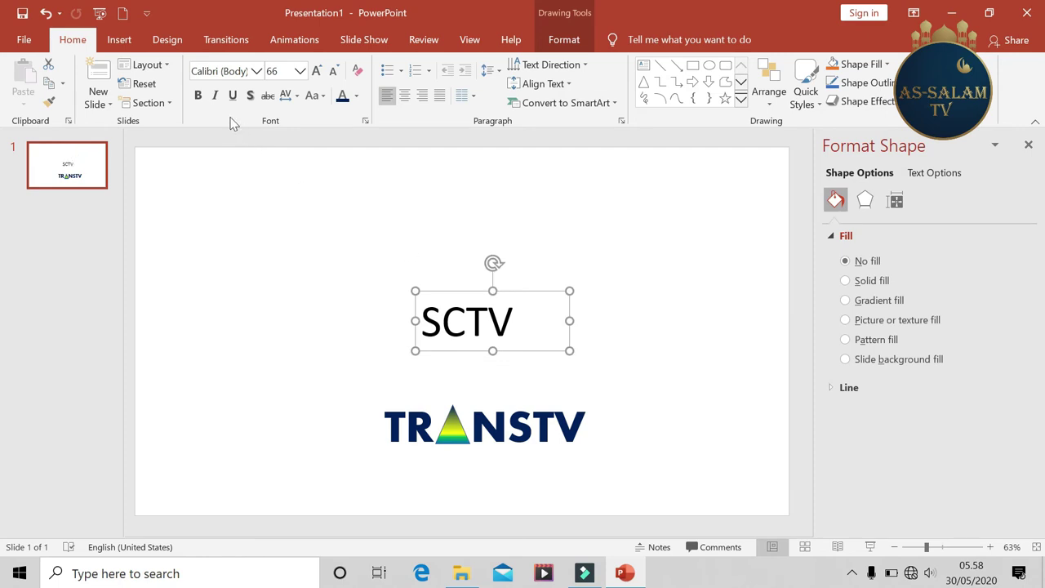
# Format SCTV in the Aharoni font with dark blue text colour
pyautogui.click(257, 72)
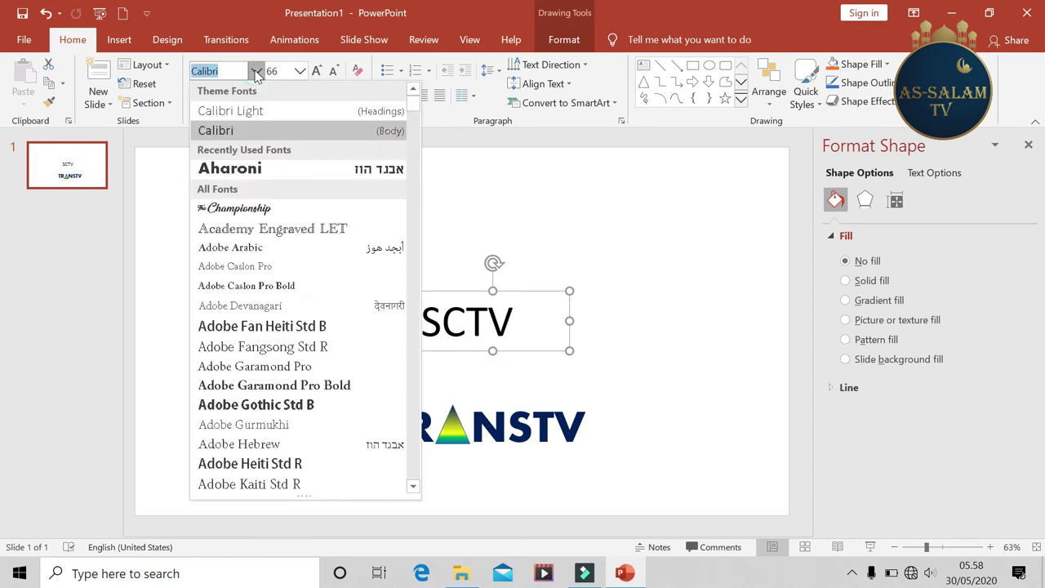
pyautogui.click(260, 168)
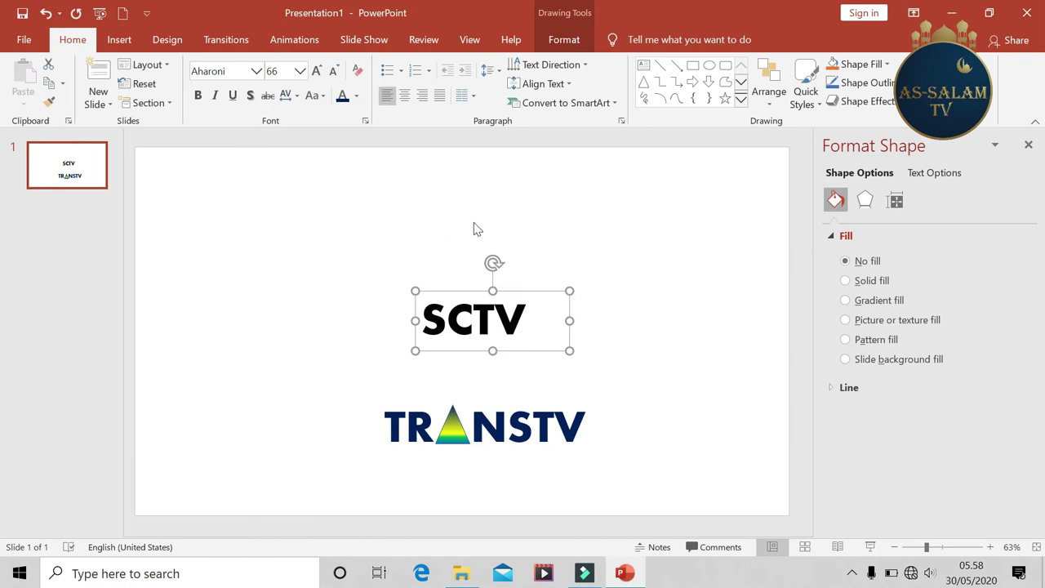
pyautogui.click(343, 96)
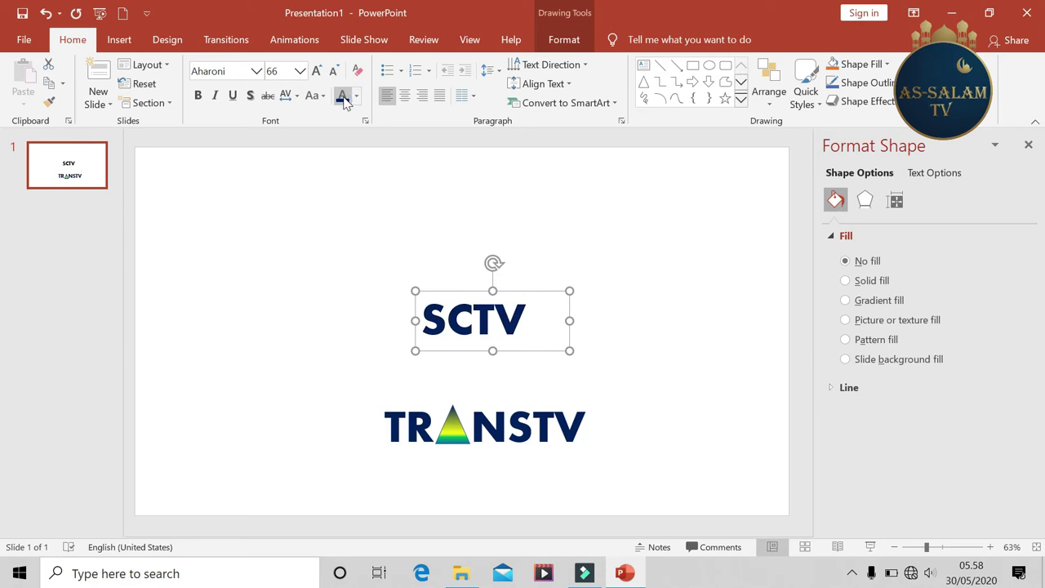
pyautogui.click(645, 268)
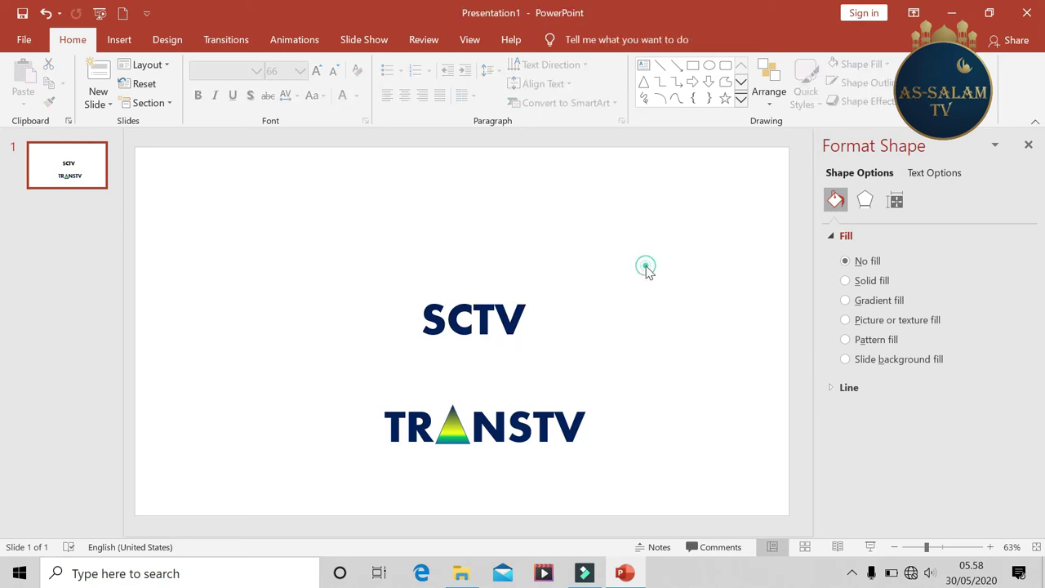
# Draw a small oval above-left of SCTV, filled gold with no outline
pyautogui.click(120, 40)
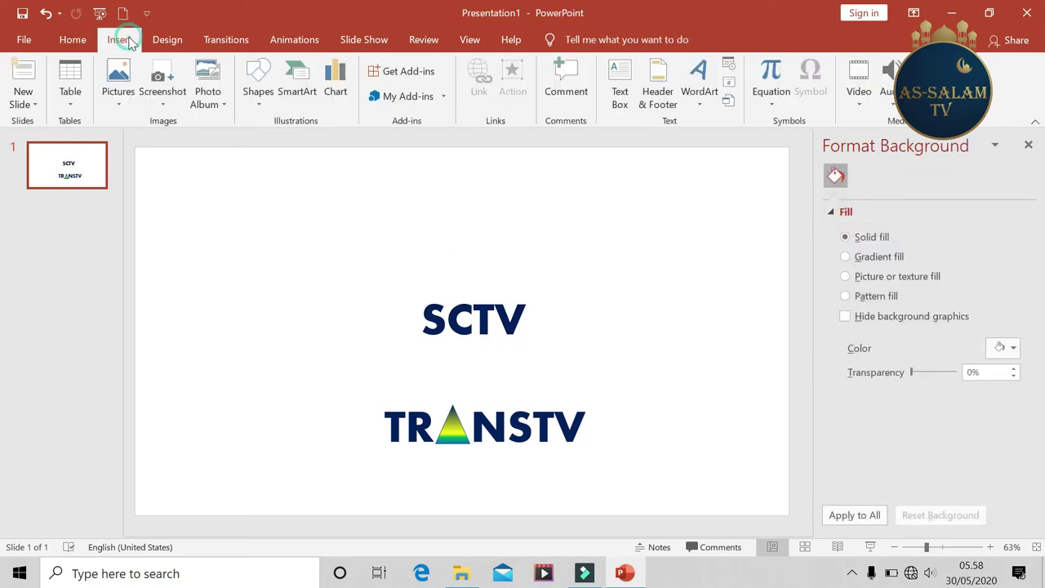
pyautogui.click(260, 102)
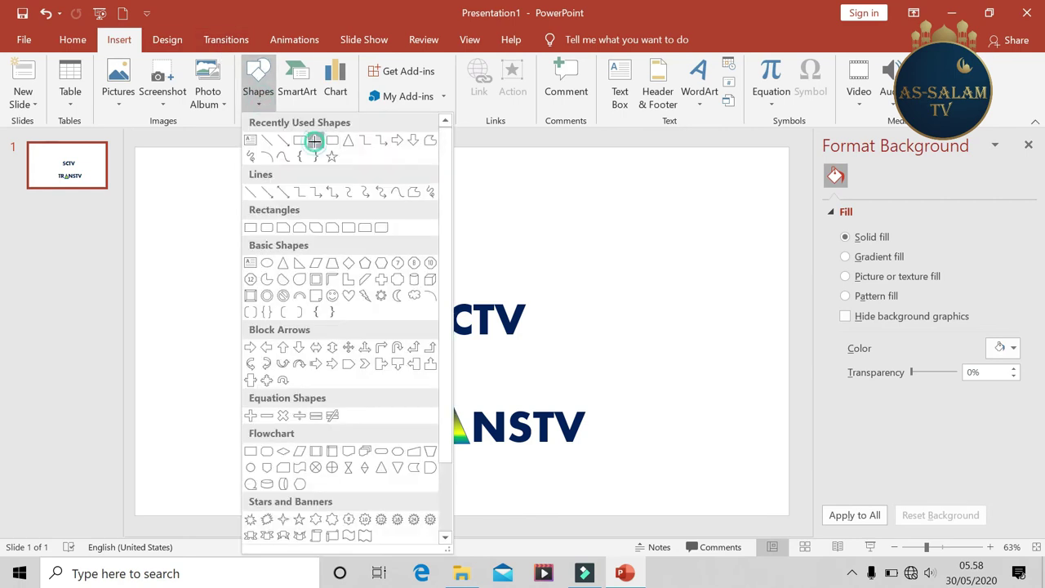
pyautogui.click(316, 141)
pyautogui.moveTo(399, 271)
pyautogui.mouseDown()
pyautogui.moveTo(432, 303)
pyautogui.moveTo(422, 285)
pyautogui.mouseUp()
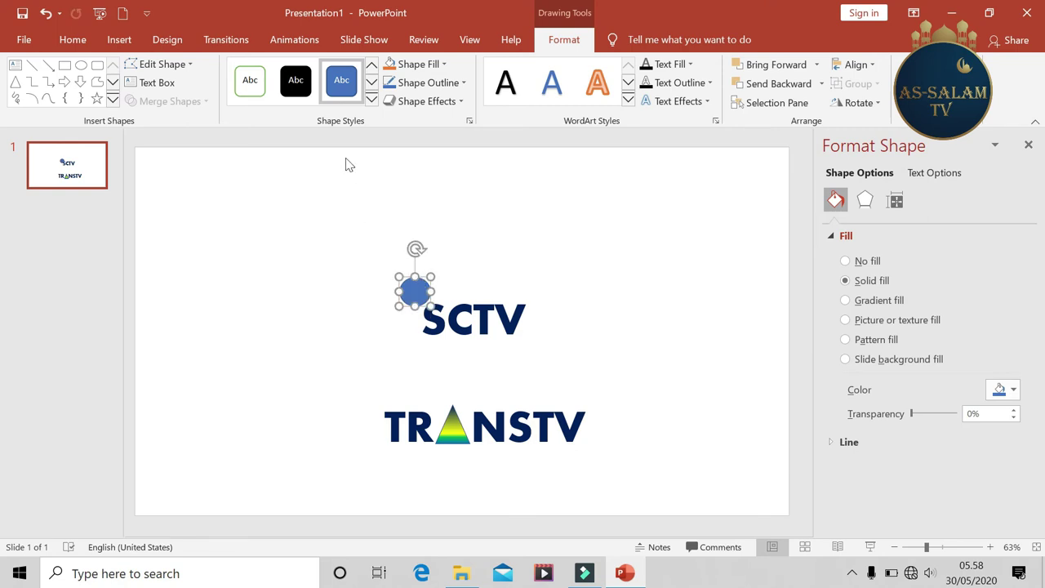
pyautogui.click(421, 65)
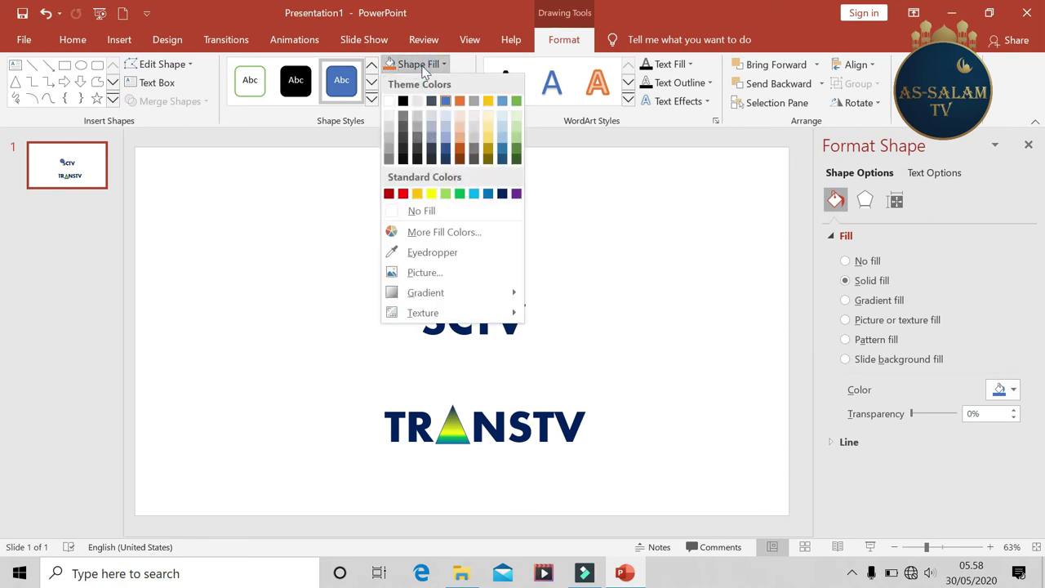
pyautogui.click(418, 194)
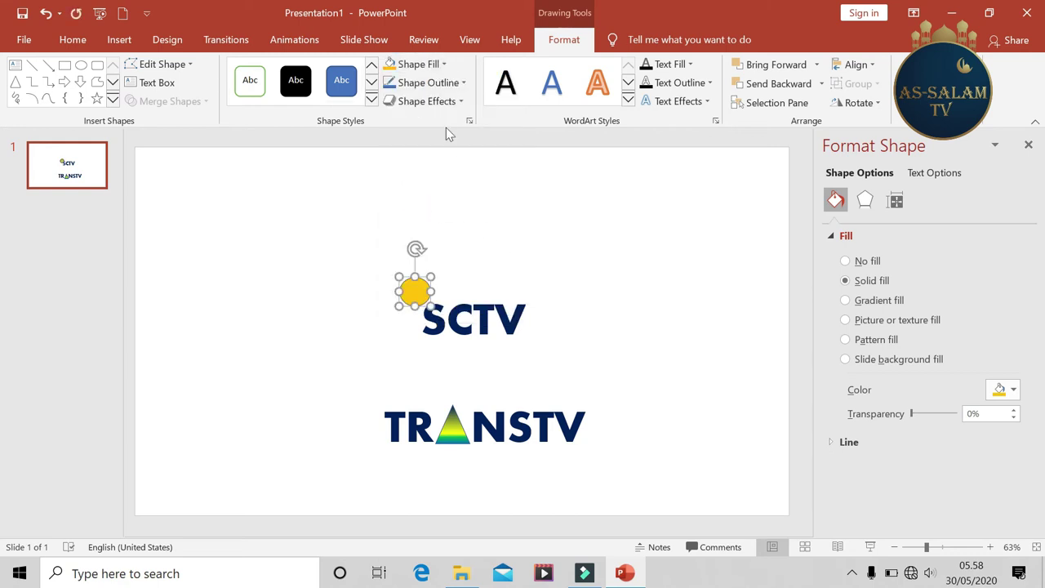
pyautogui.click(462, 83)
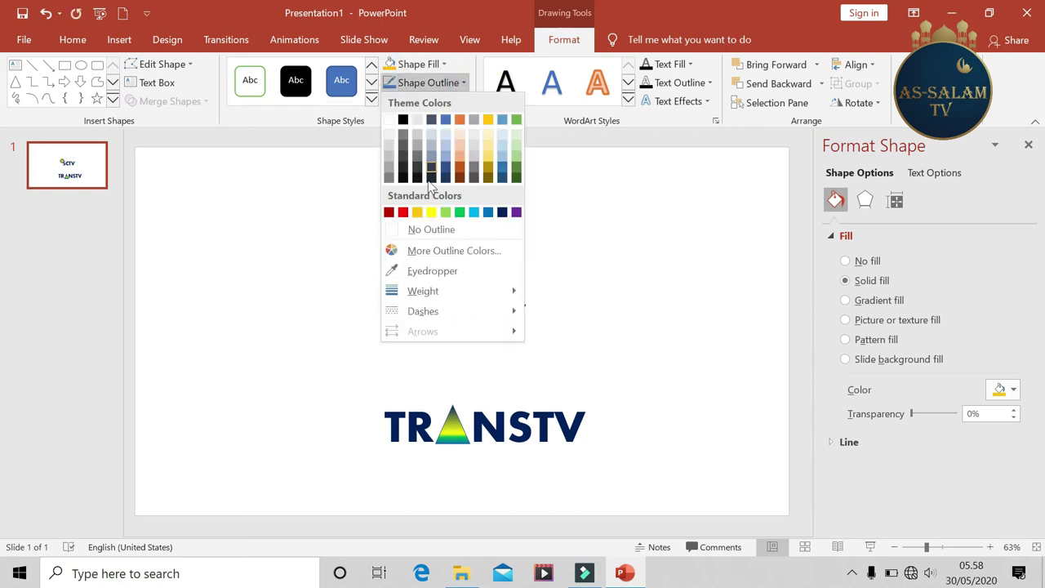
pyautogui.click(473, 232)
pyautogui.click(583, 283)
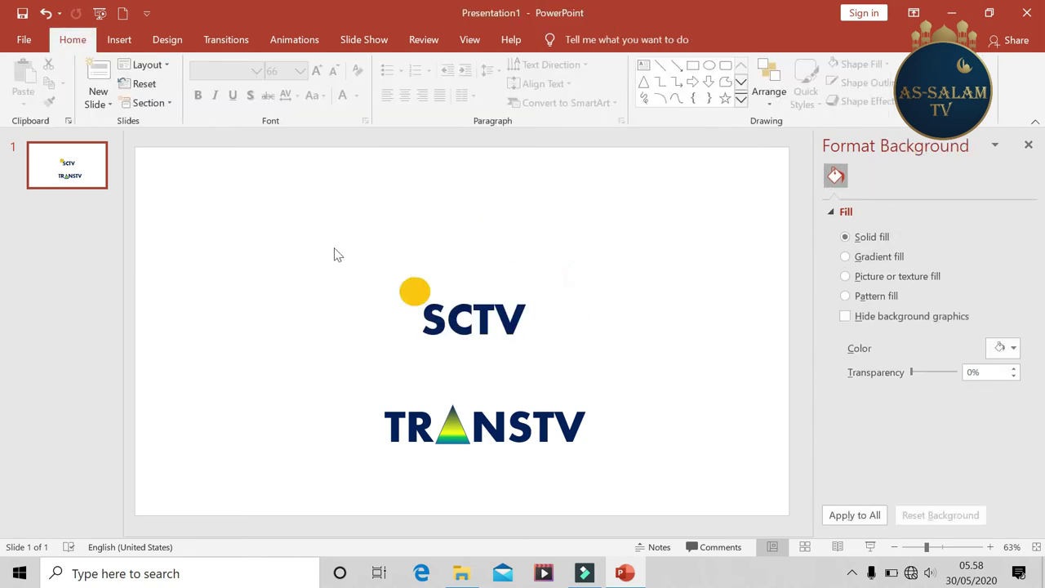
# Save the circle and SCTV text together as PNG picture 'LOGO CHANNEL SCTV'
pyautogui.moveTo(325, 245); pyautogui.dragTo(629, 389)
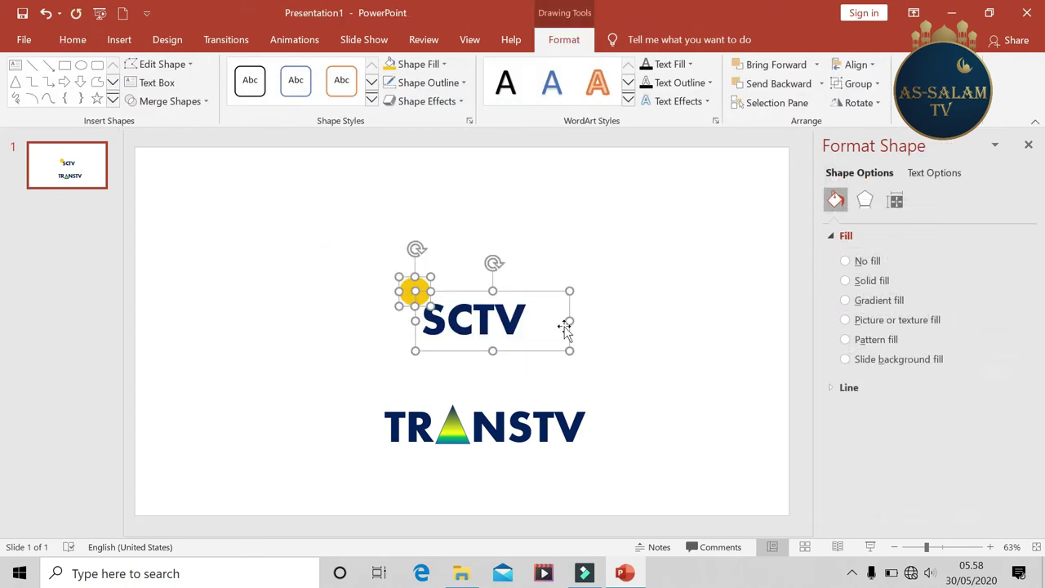
pyautogui.click(535, 293)
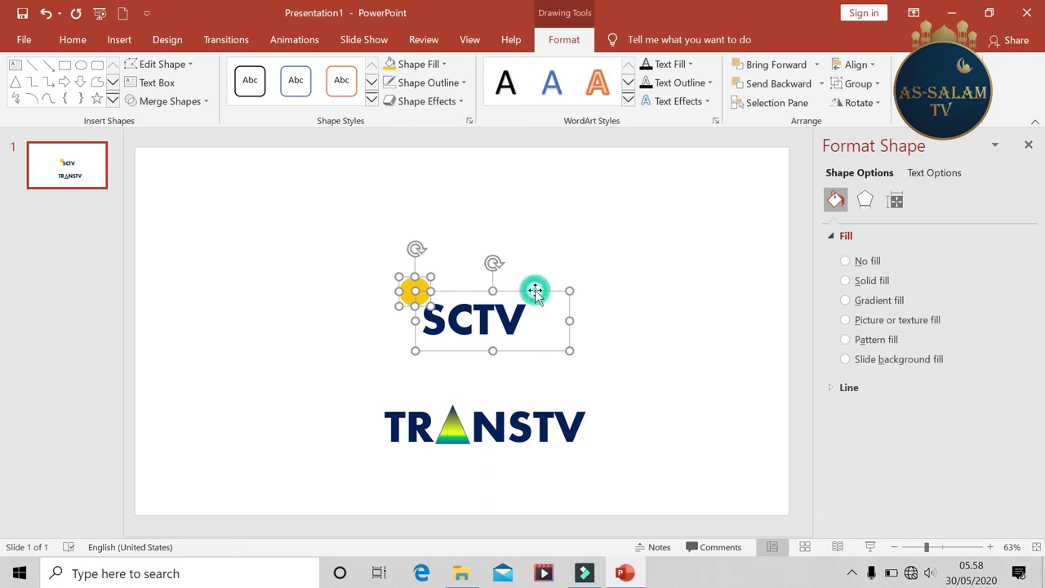
pyautogui.rightClick(536, 292)
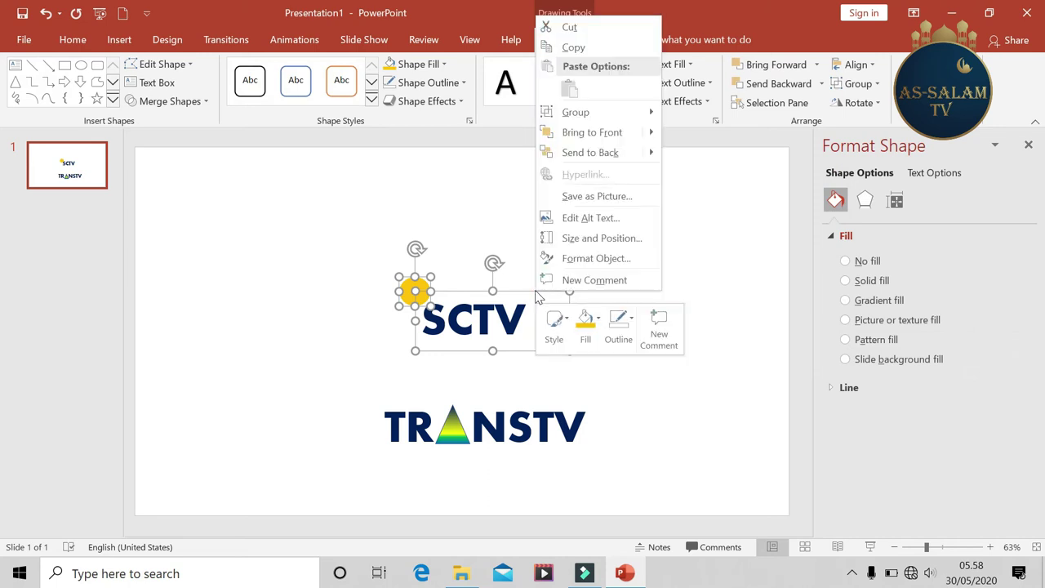
pyautogui.click(624, 199)
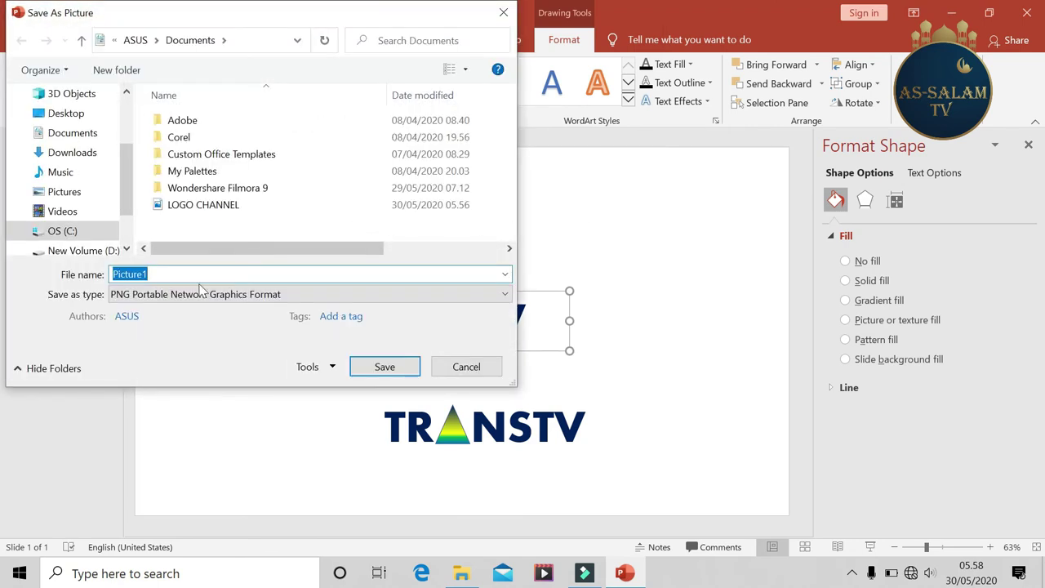
pyautogui.write('LOGO CHANNEL SCTV')
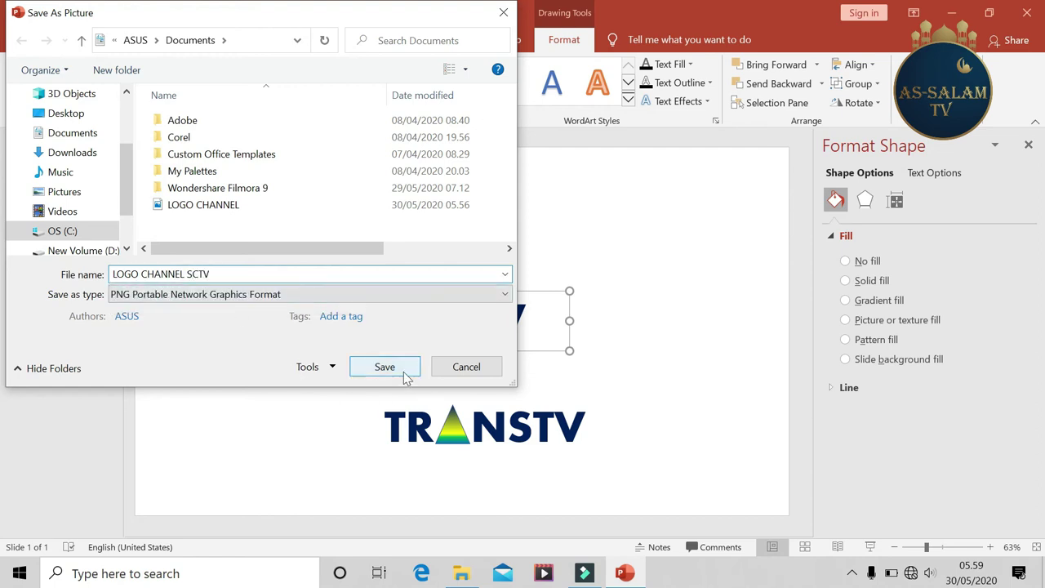
pyautogui.click(400, 366)
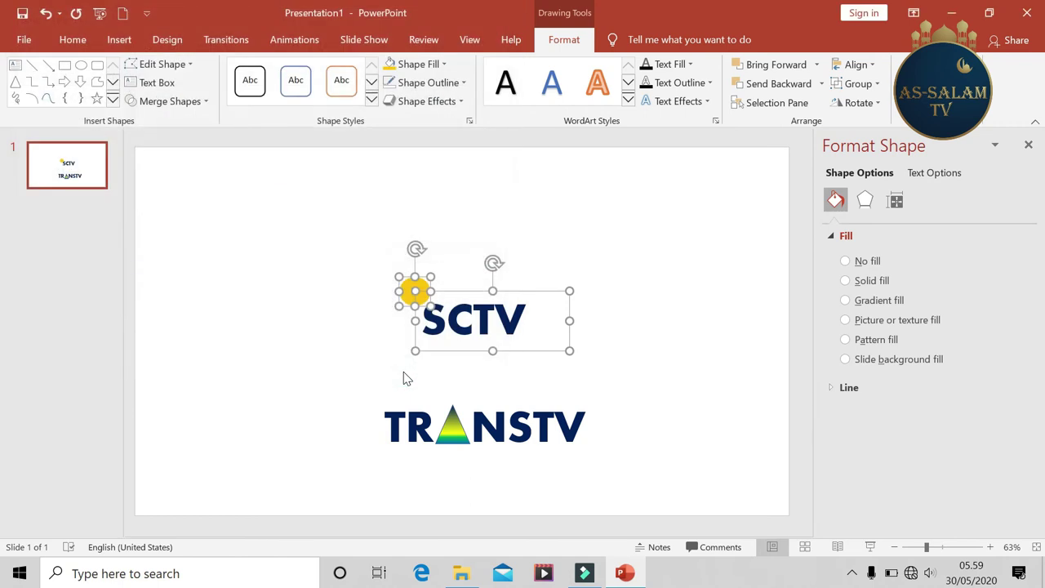
pyautogui.click(621, 303)
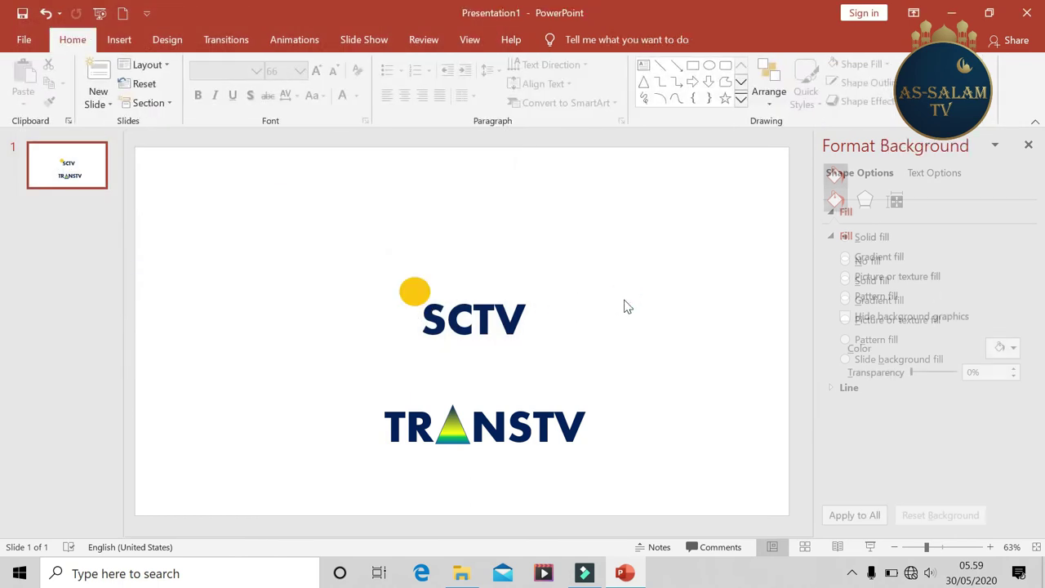
# Move both the SCTV and TRANSTV logos slightly lower on the slide
pyautogui.moveTo(303, 245); pyautogui.dragTo(684, 480)
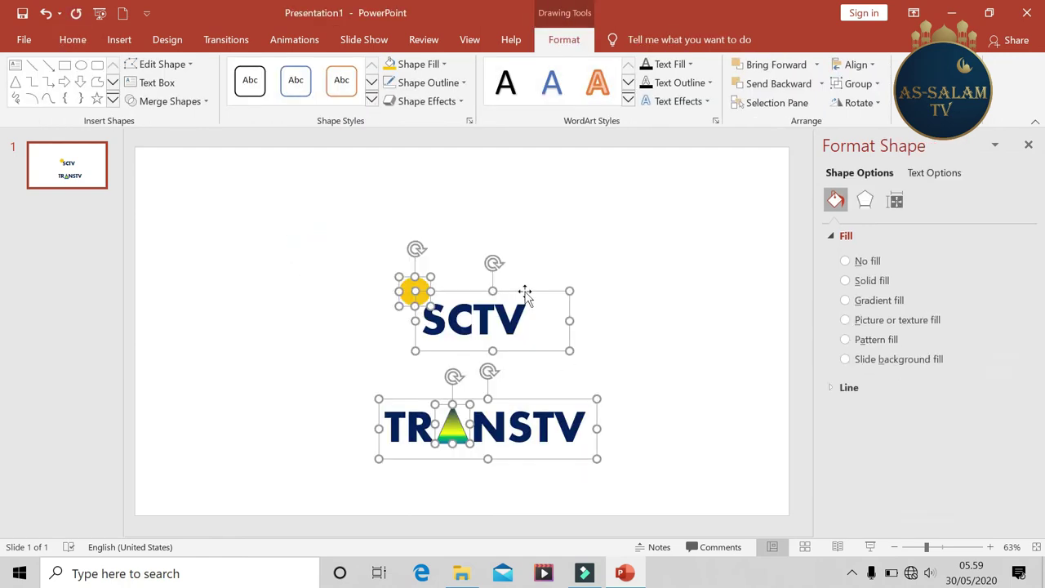
pyautogui.moveTo(525, 291); pyautogui.dragTo(523, 331)
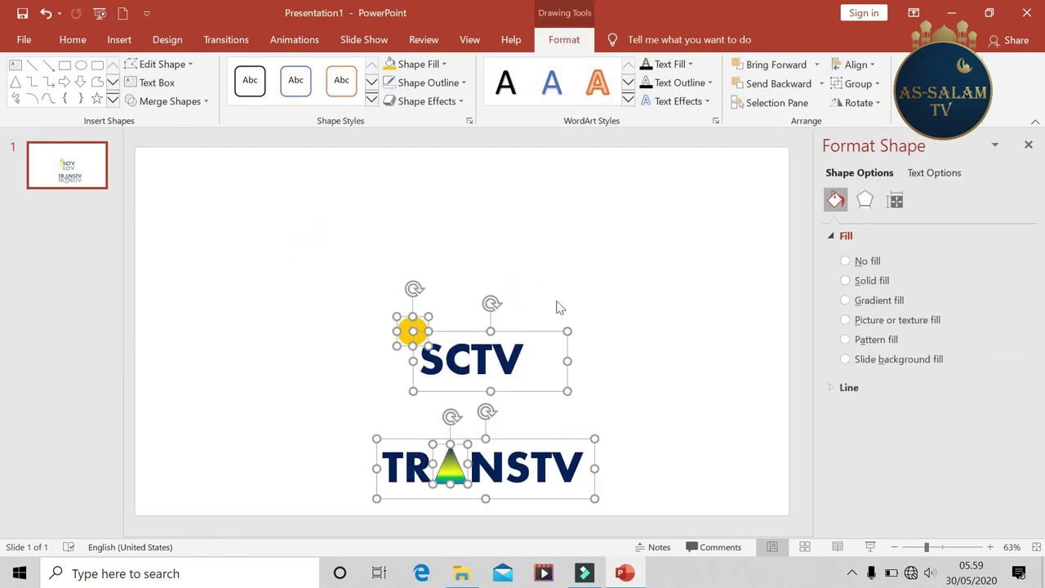
pyautogui.click(641, 283)
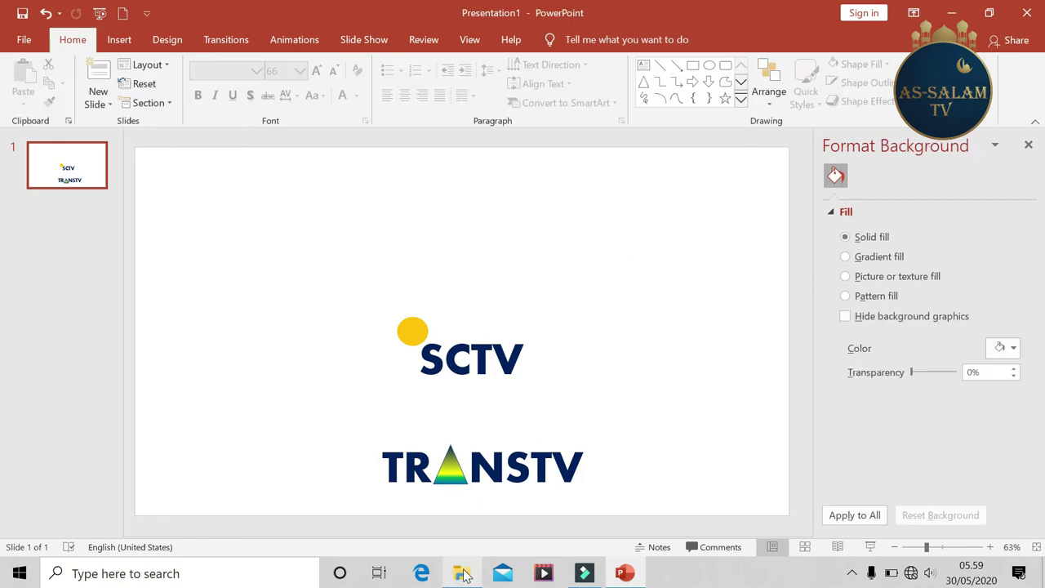
pyautogui.click(462, 573)
# View the saved LOGO CHANNEL SCTV picture from Documents, then return to the PowerPoint slide
pyautogui.click(569, 414)
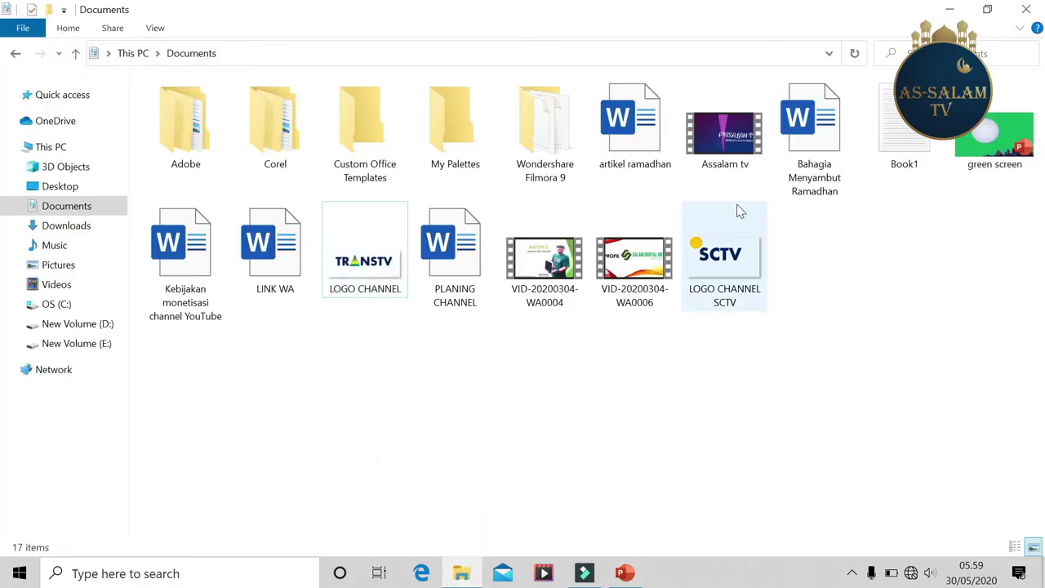
pyautogui.doubleClick(731, 269)
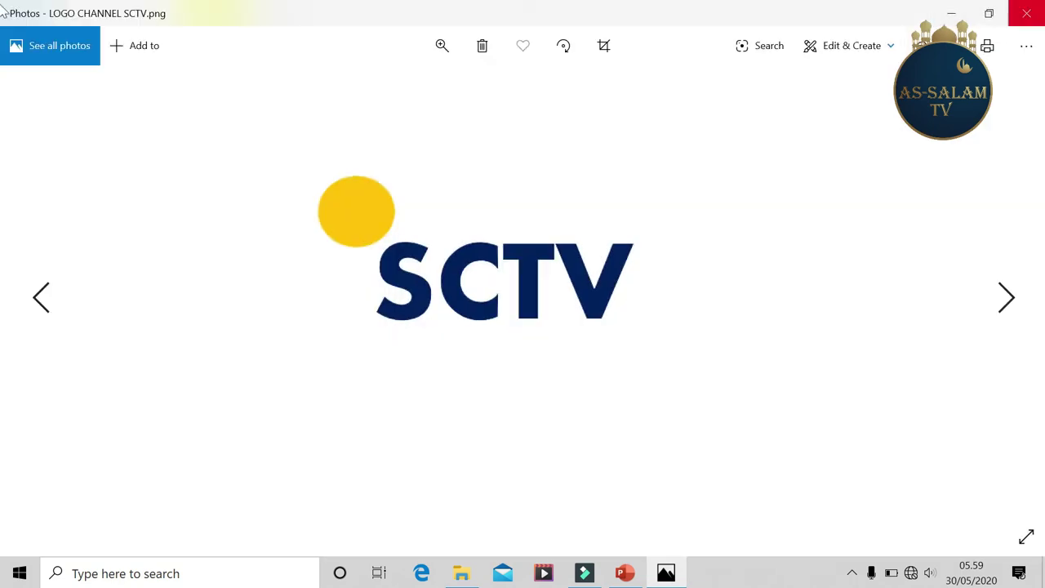
pyautogui.click(1027, 14)
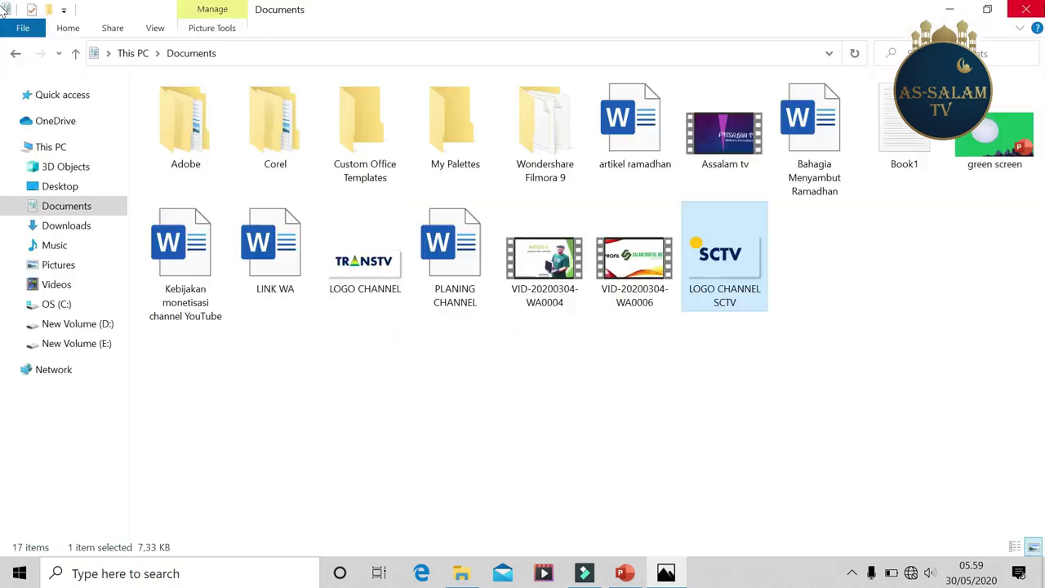
pyautogui.click(758, 372)
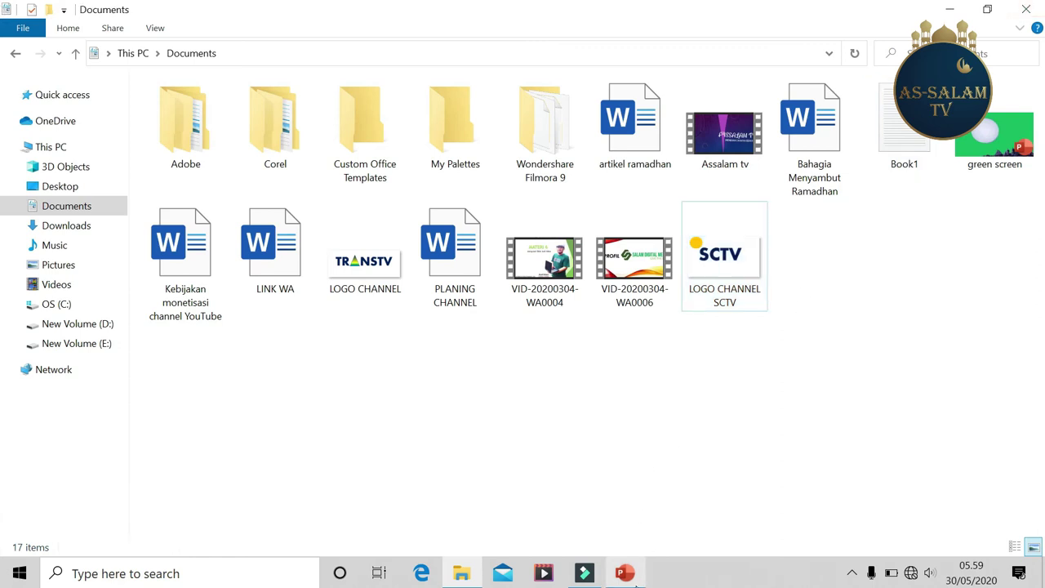
pyautogui.click(624, 573)
pyautogui.click(583, 387)
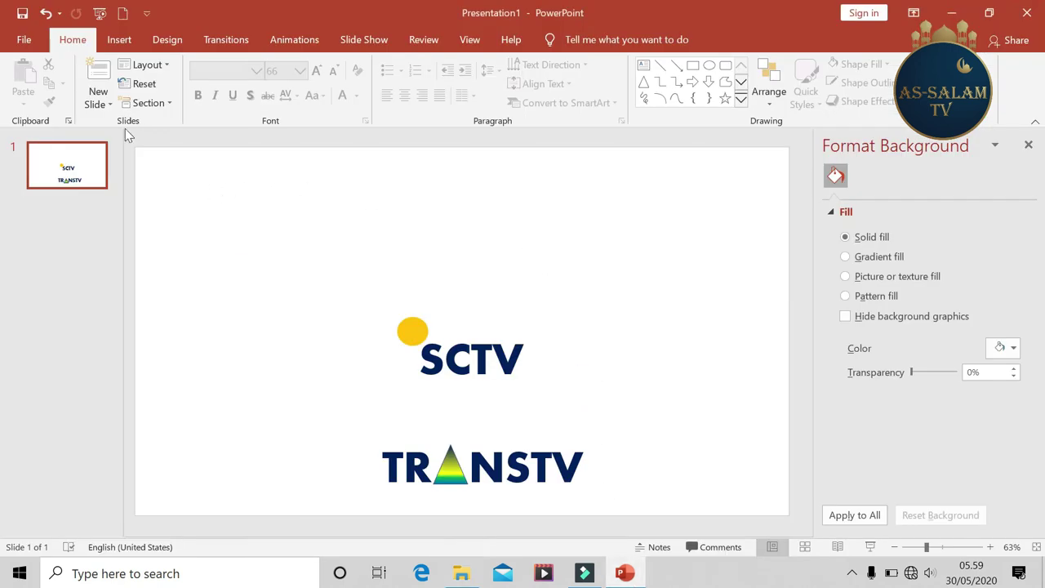
# Add a text box above-right of SCTV reading ANTV and change it to lowercase 'antv'
pyautogui.click(118, 45)
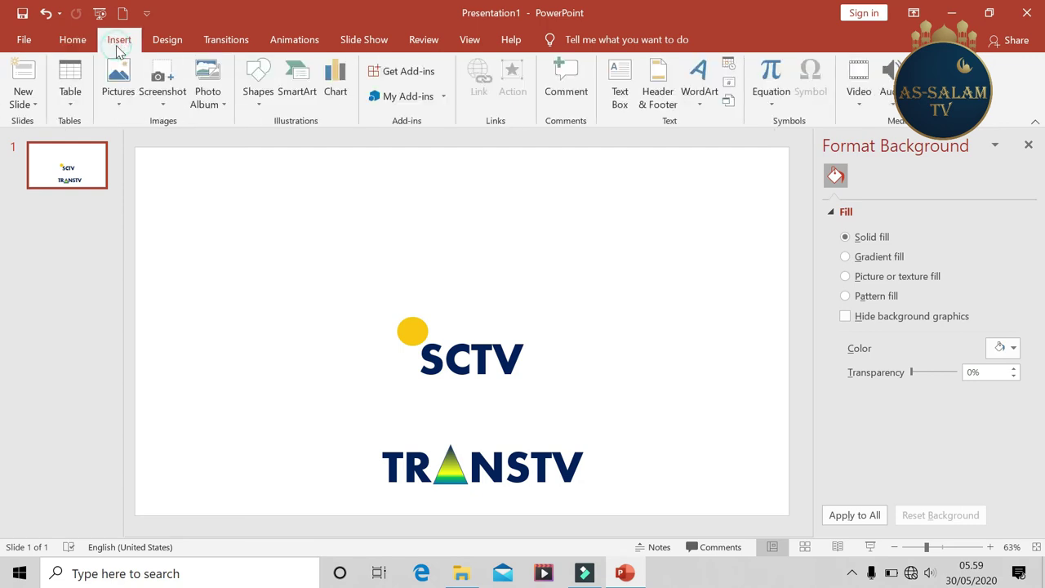
pyautogui.click(616, 76)
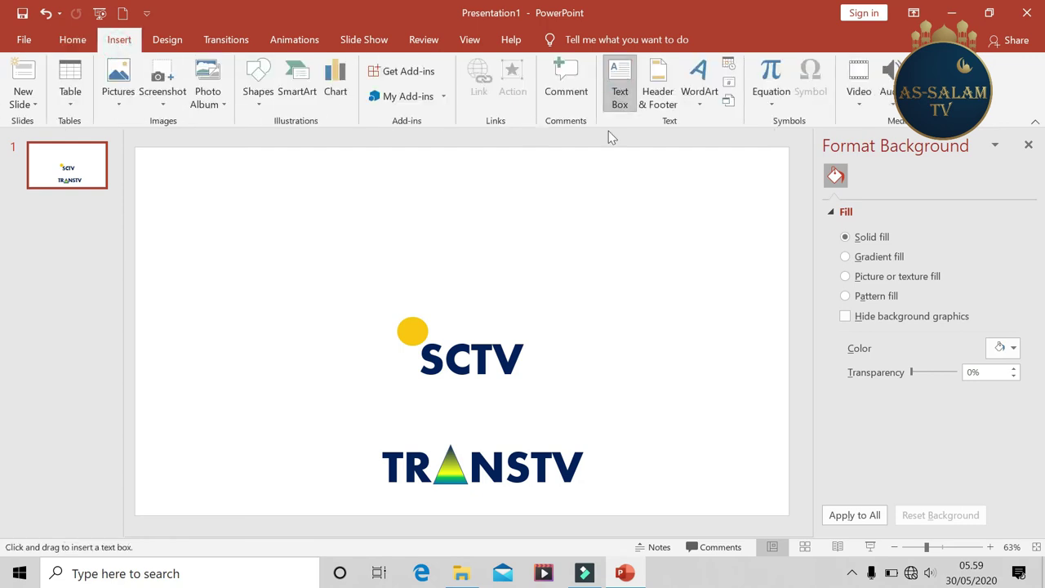
pyautogui.click(559, 260)
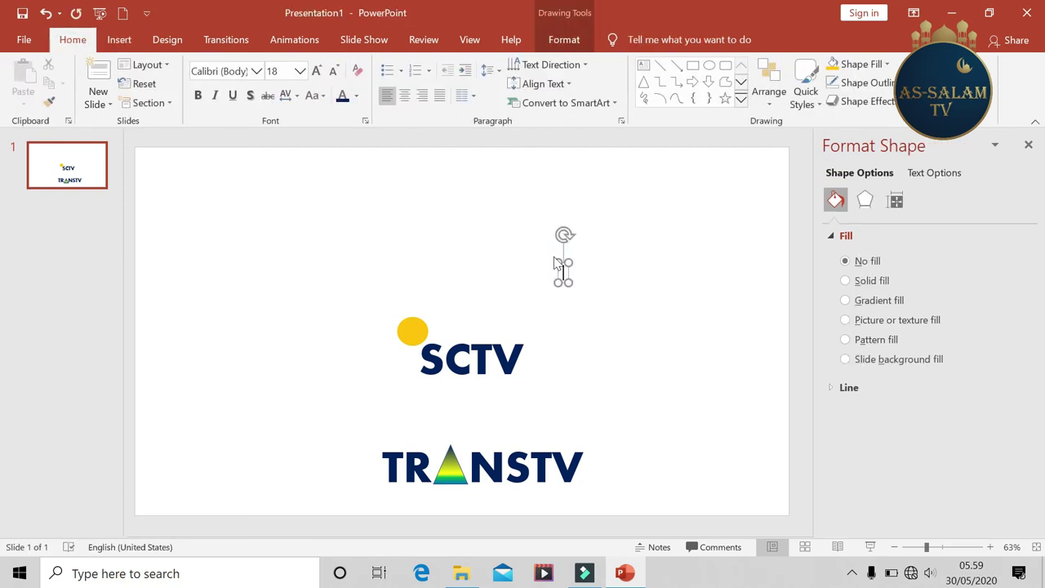
pyautogui.write('ANTV')
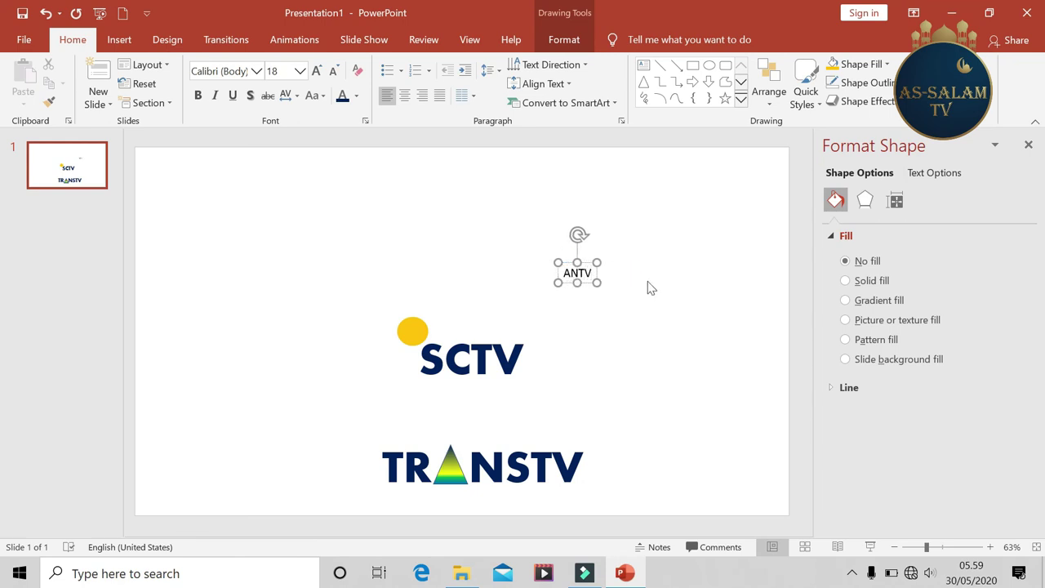
pyautogui.click(583, 263)
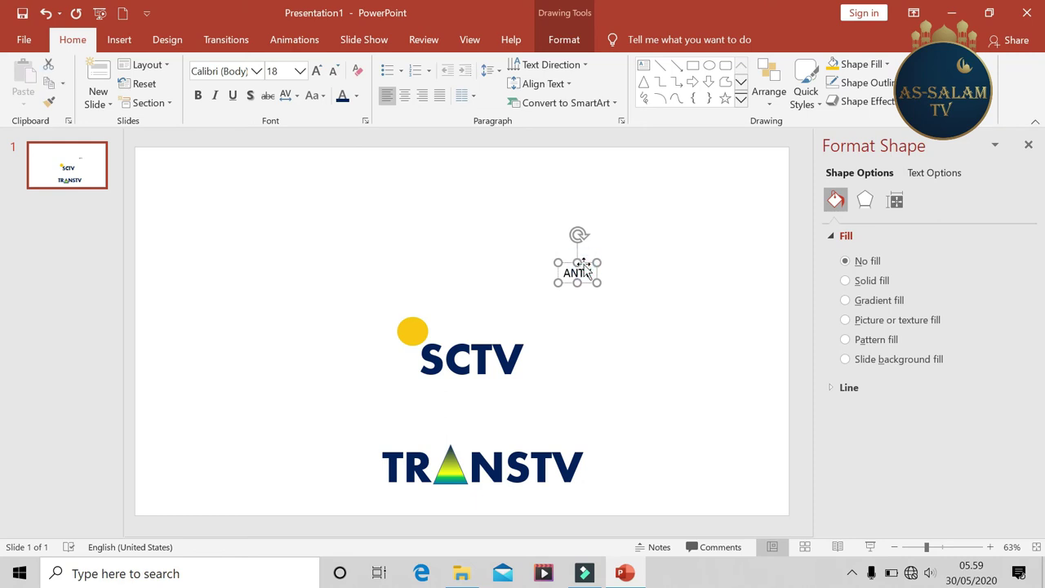
pyautogui.click(324, 102)
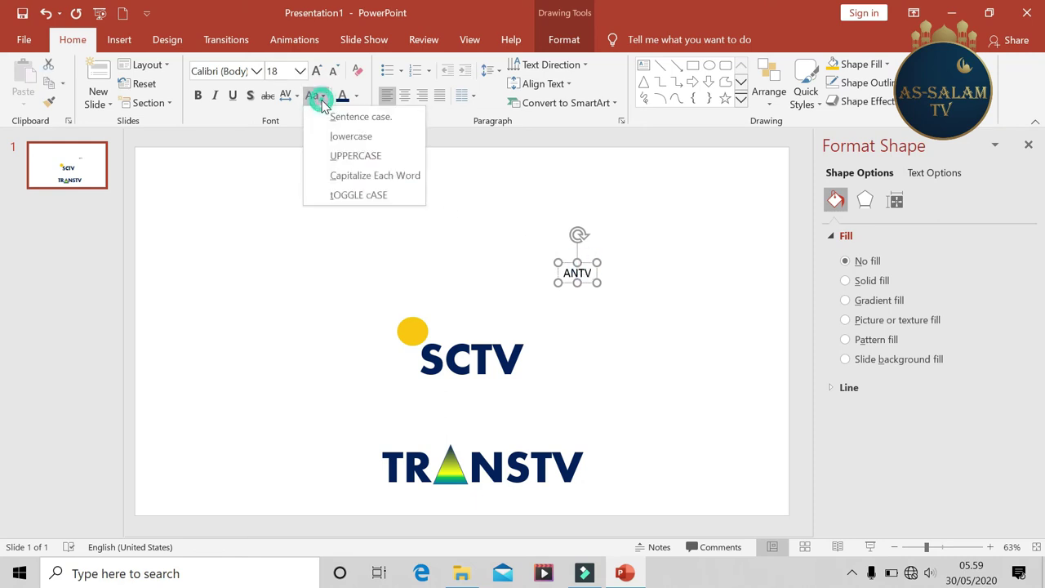
pyautogui.click(341, 139)
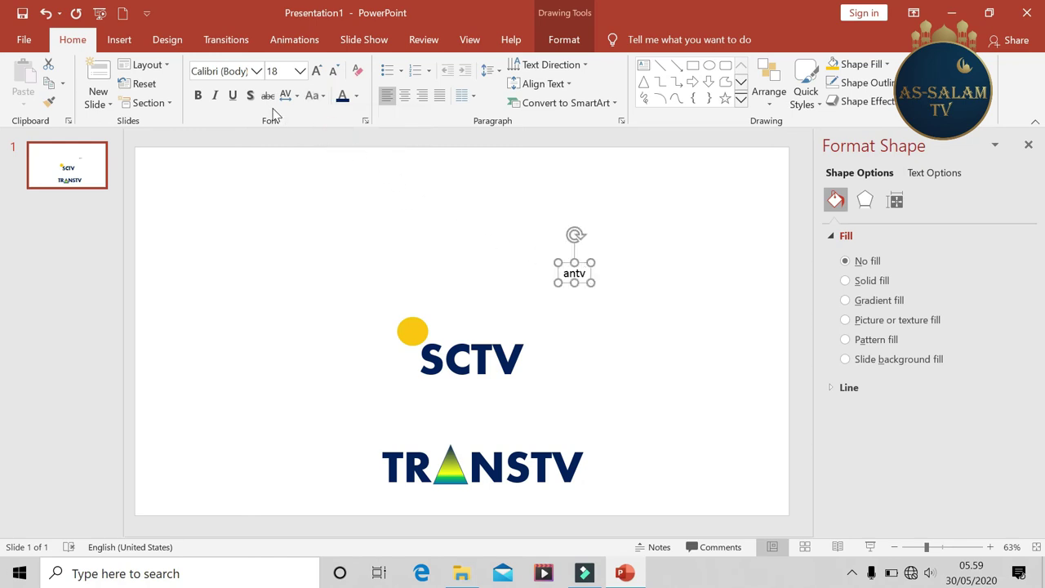
# Set antv to size 66 in Arial Black, placed above SCTV near the top centre
pyautogui.click(301, 71)
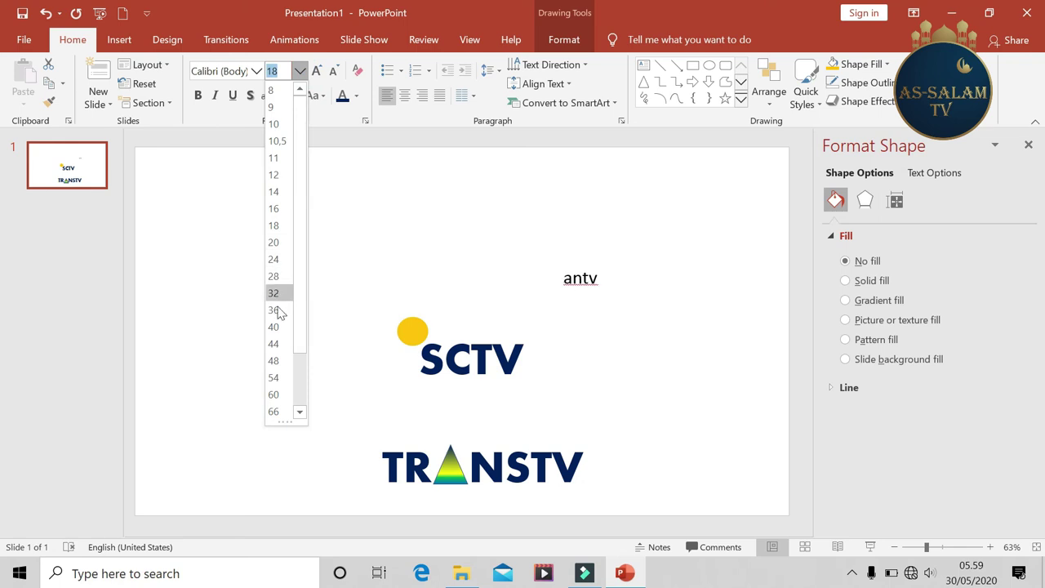
pyautogui.click(276, 412)
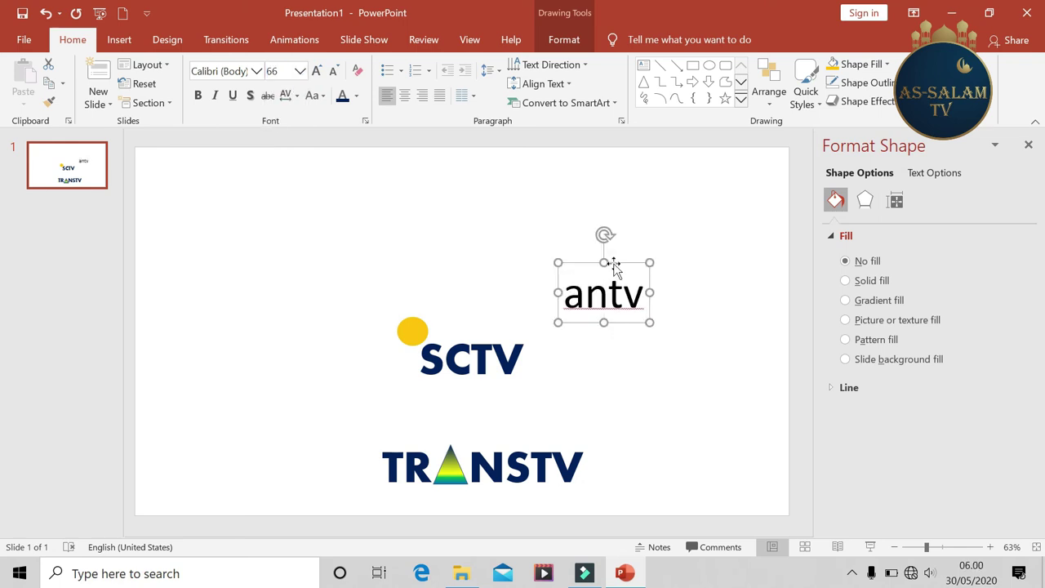
pyautogui.moveTo(612, 267); pyautogui.dragTo(507, 221)
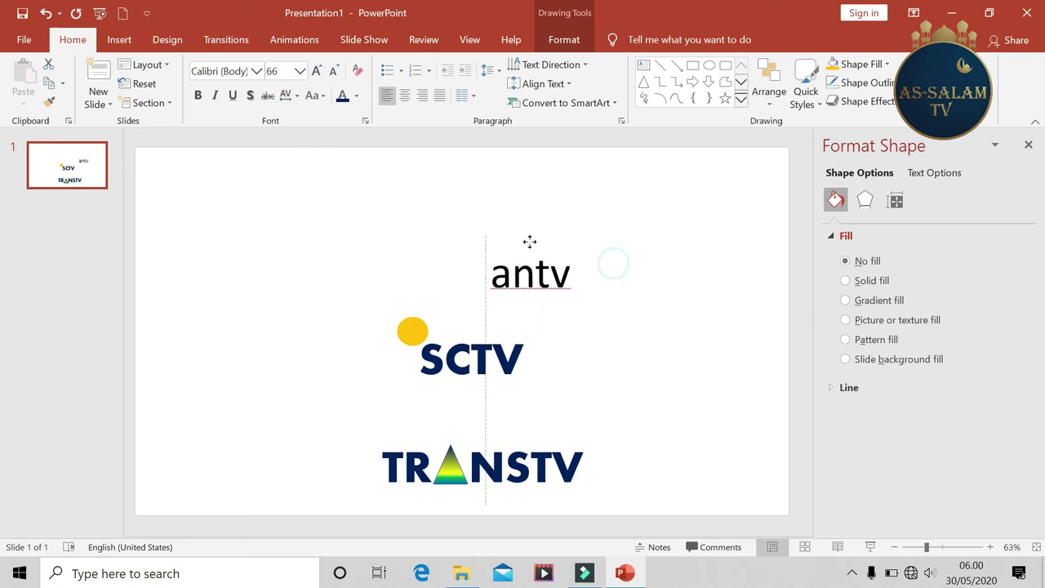
pyautogui.click(257, 72)
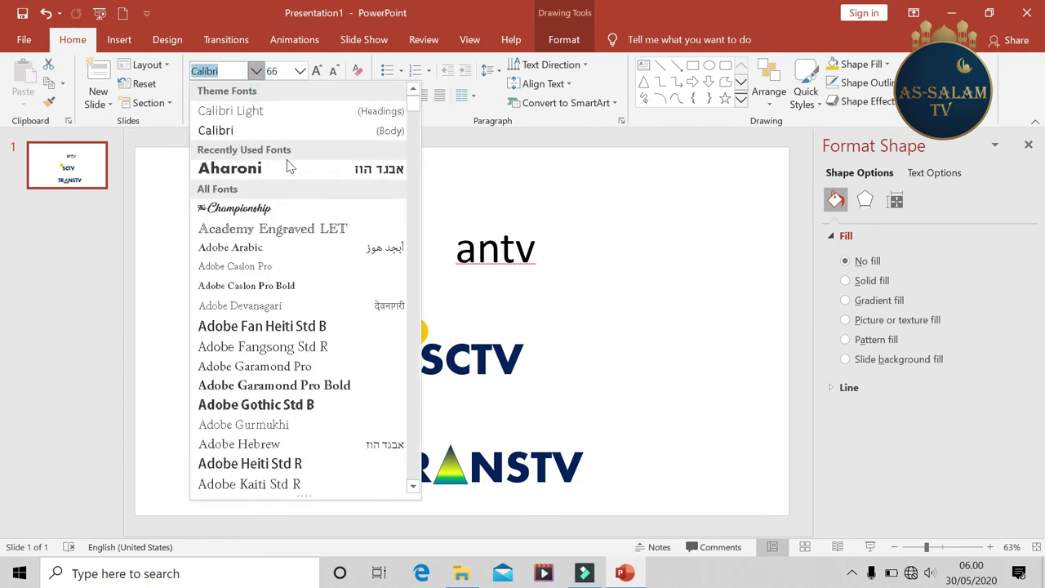
pyautogui.click(412, 129)
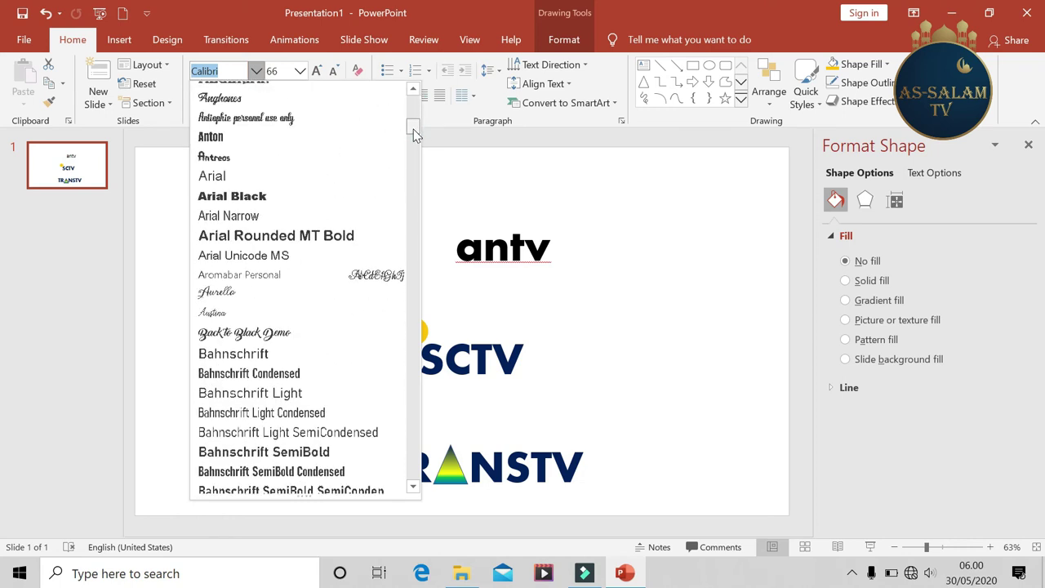
pyautogui.click(346, 201)
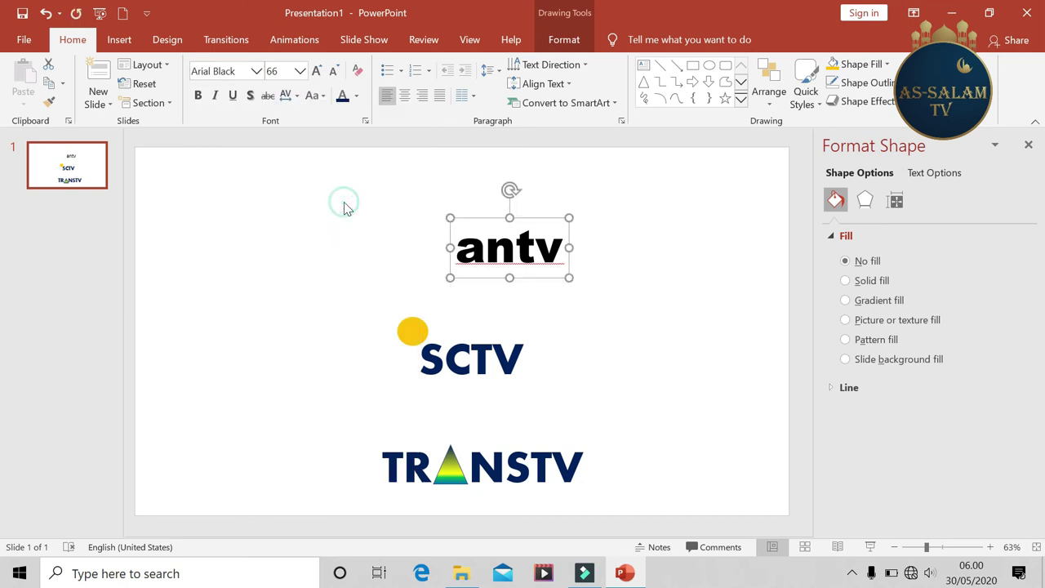
pyautogui.click(621, 254)
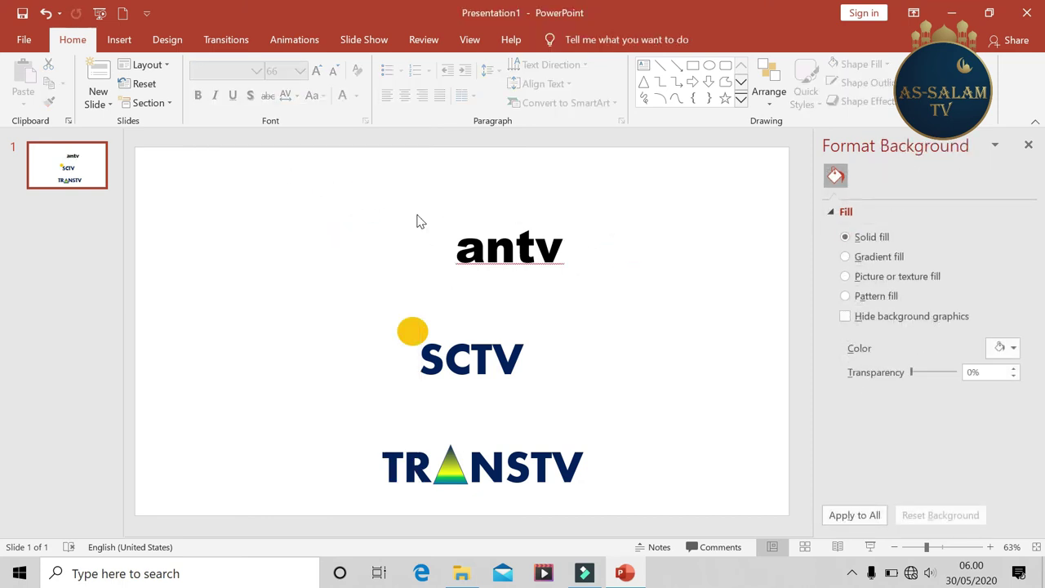
# Draw a rounded rectangle over antv, send it behind the text, and fill it red
pyautogui.click(119, 39)
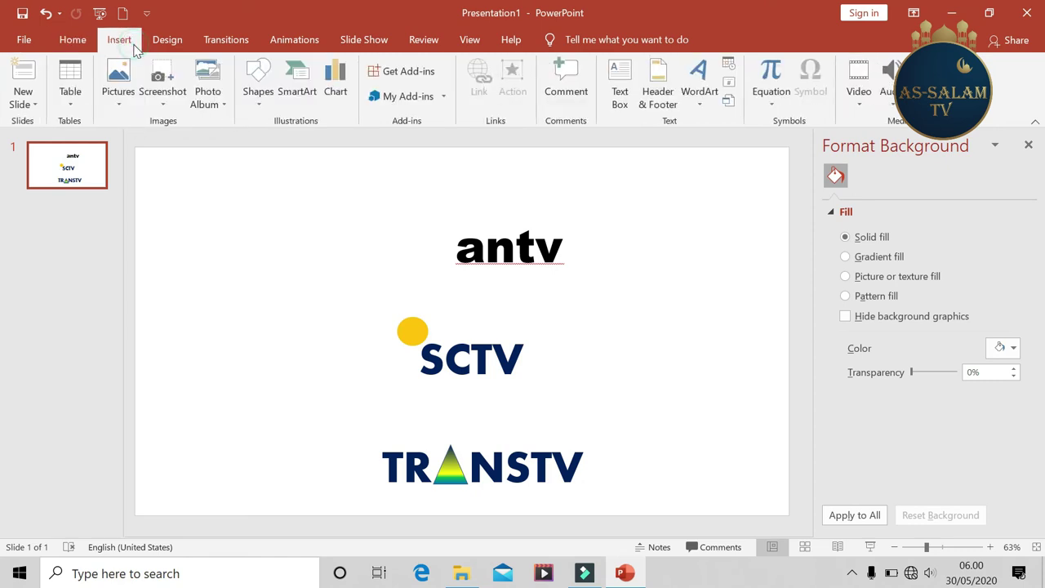
pyautogui.click(263, 101)
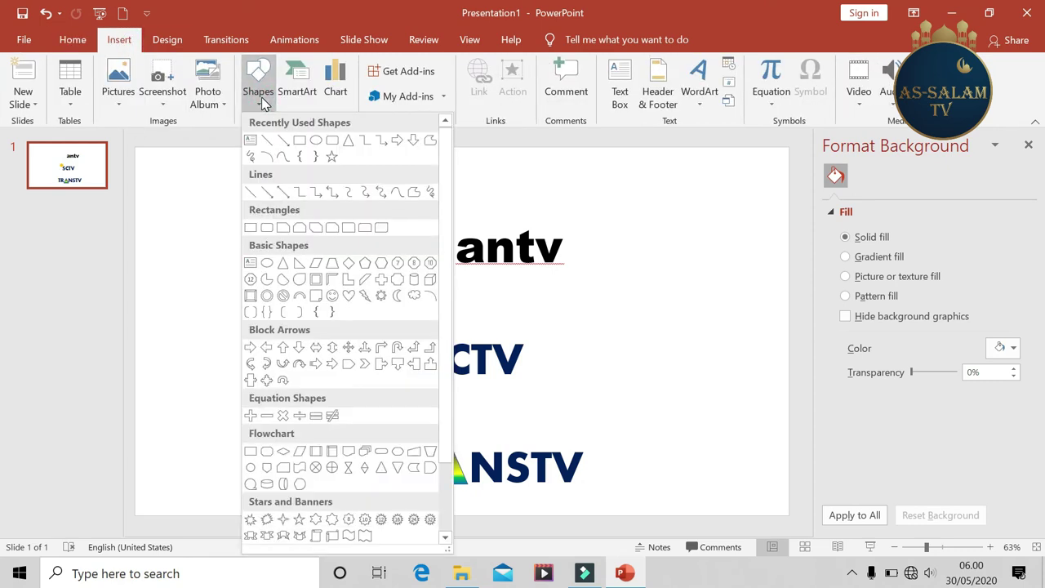
pyautogui.click(317, 141)
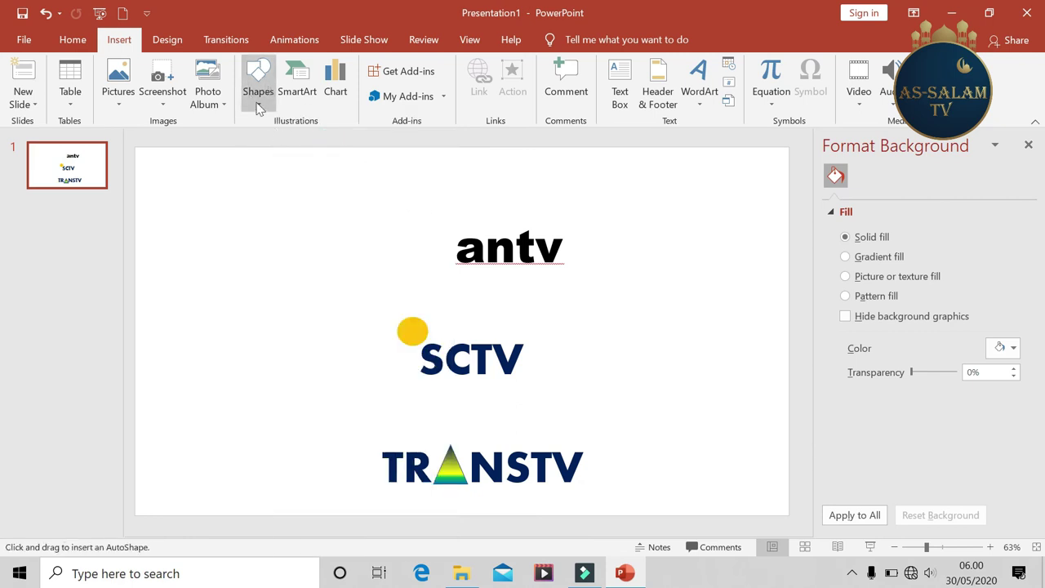
pyautogui.moveTo(433, 225); pyautogui.dragTo(580, 278)
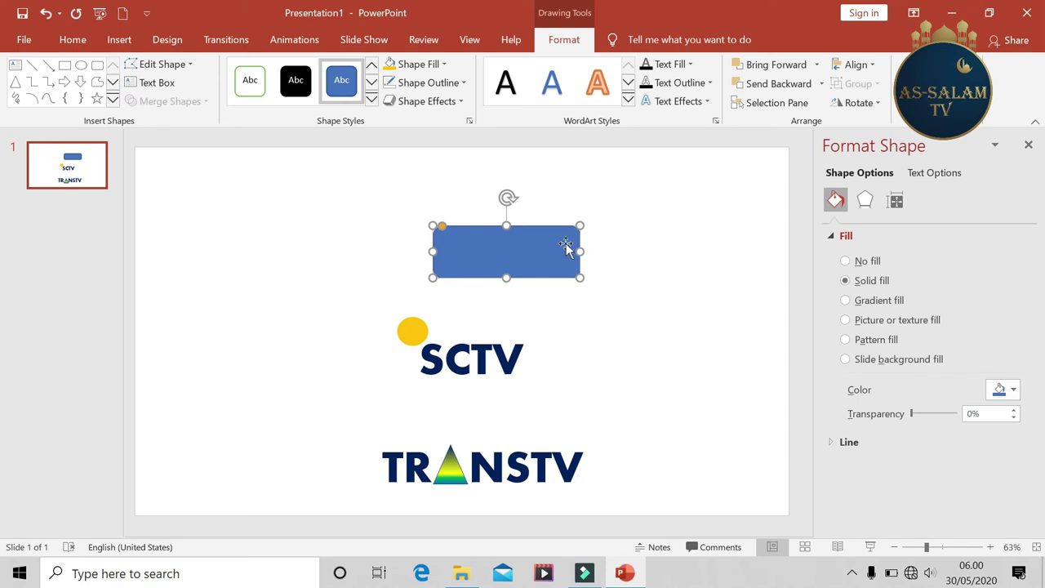
pyautogui.click(822, 83)
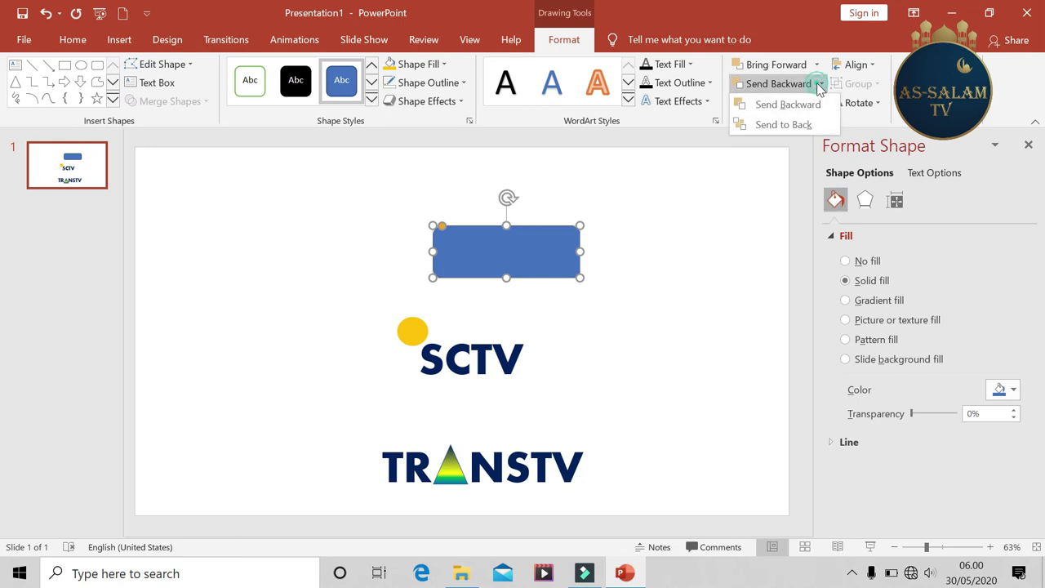
pyautogui.click(803, 129)
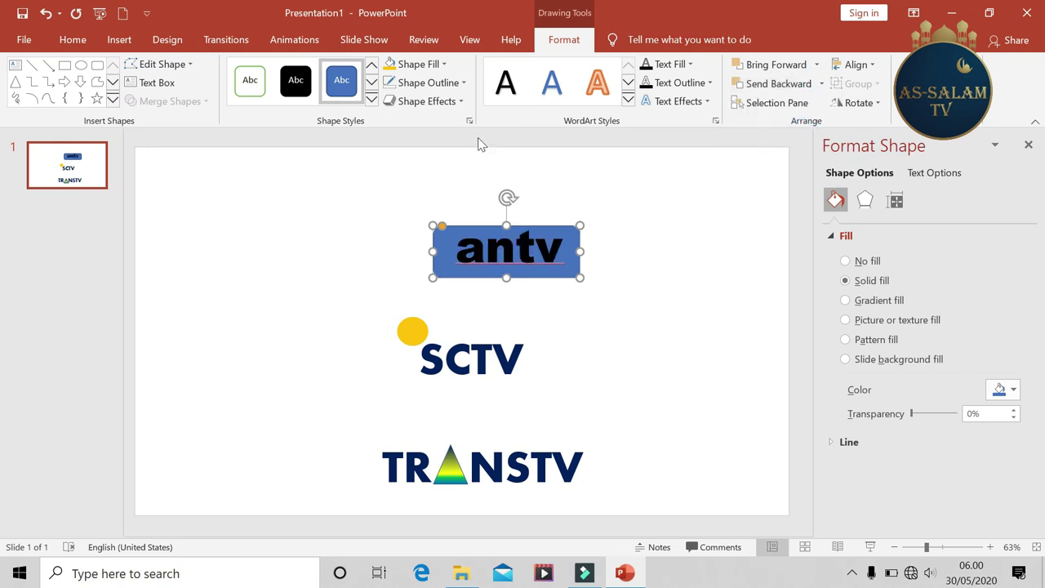
pyautogui.click(441, 65)
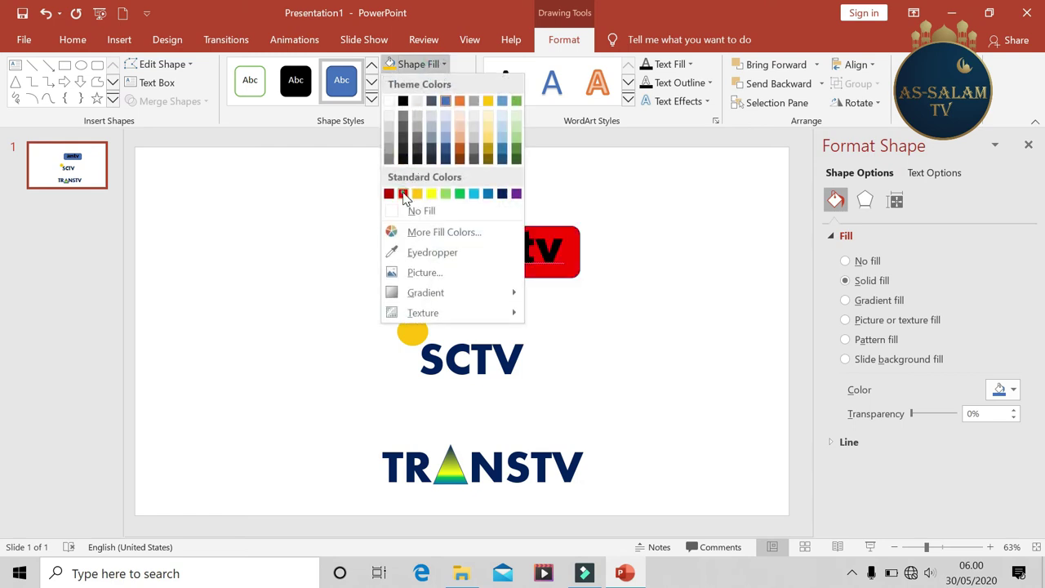
pyautogui.click(404, 193)
# Colour the antv text white, then select the rectangle and text together
pyautogui.click(460, 248)
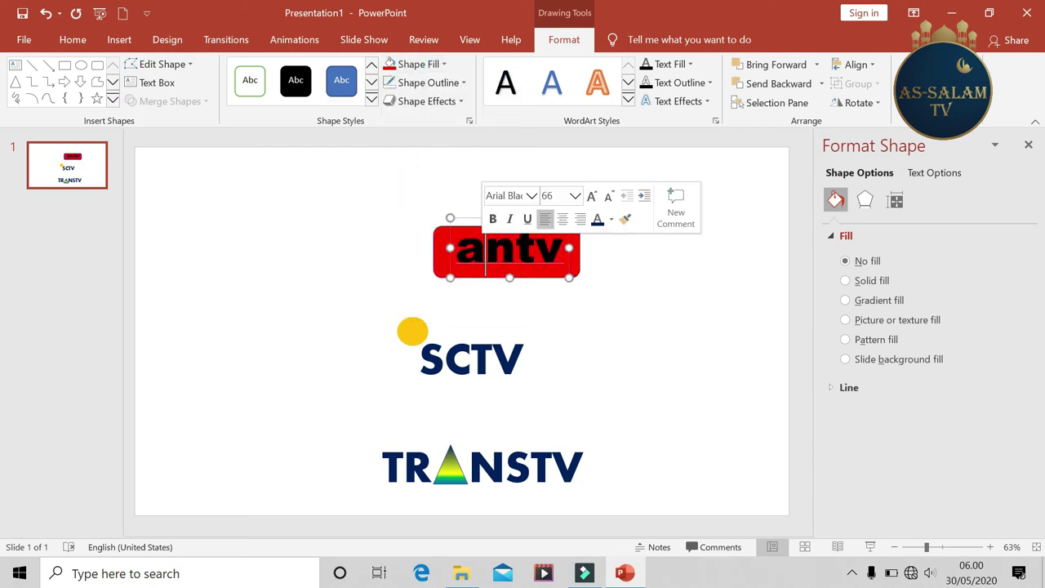
pyautogui.click(459, 248)
pyautogui.doubleClick(460, 248)
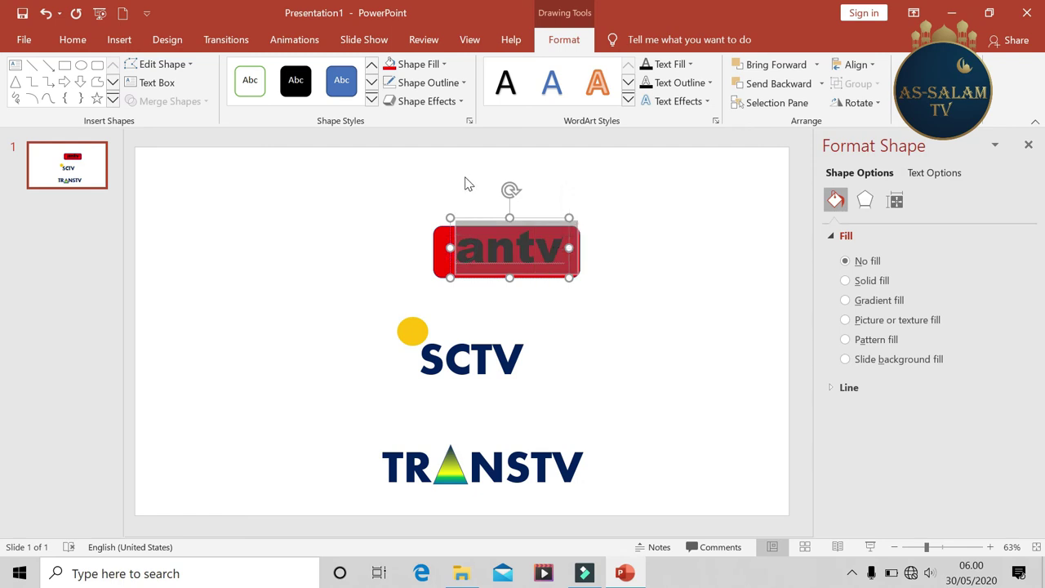
pyautogui.click(72, 41)
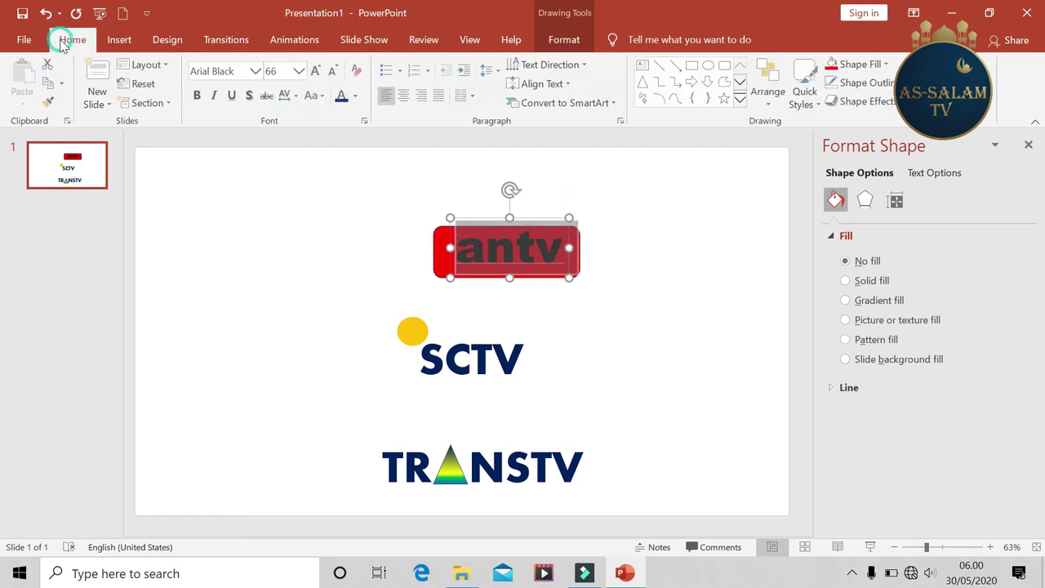
pyautogui.click(356, 95)
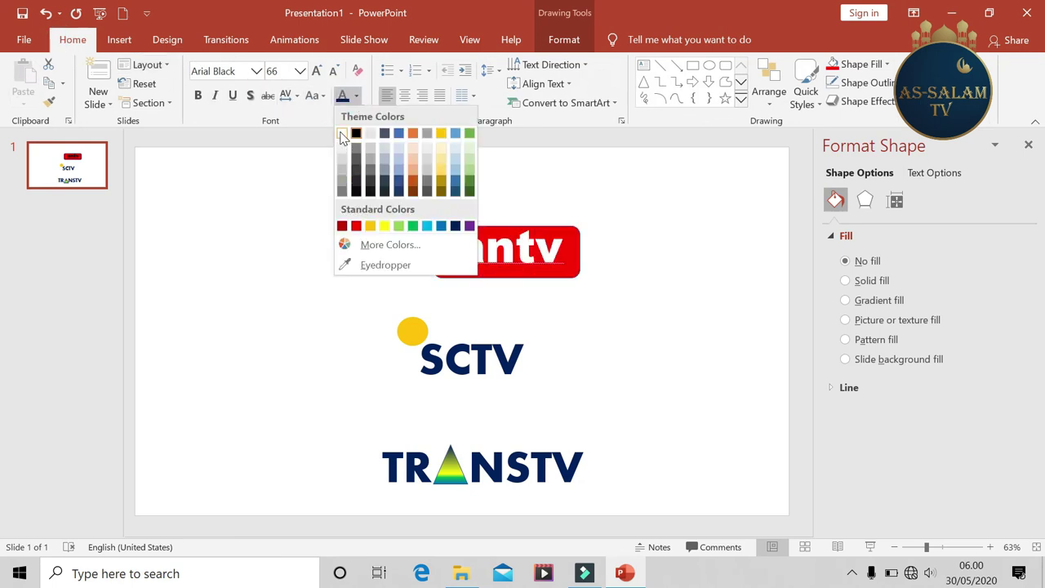
pyautogui.click(341, 134)
pyautogui.click(658, 276)
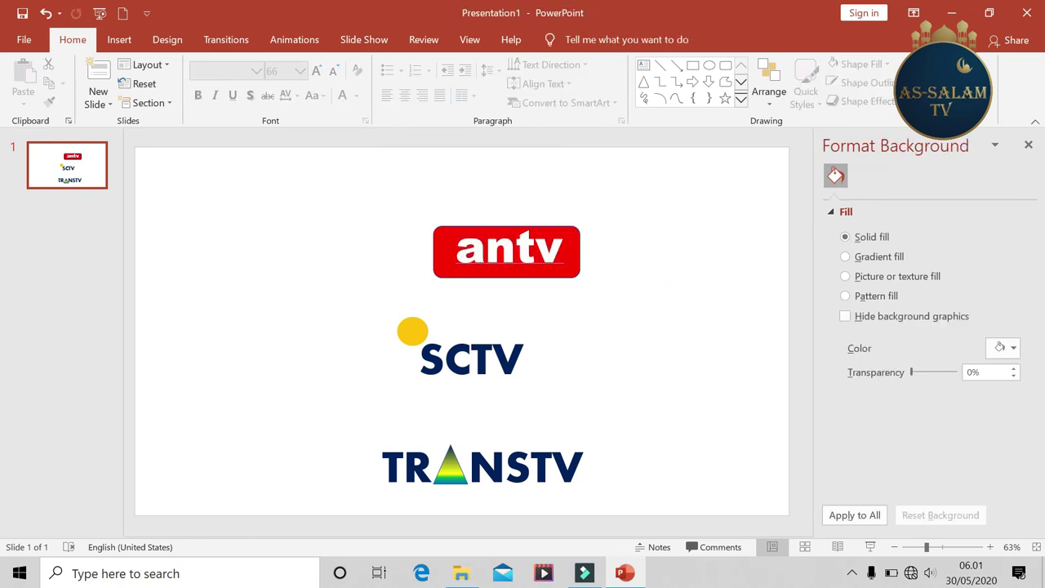
pyautogui.moveTo(390, 198); pyautogui.dragTo(662, 321)
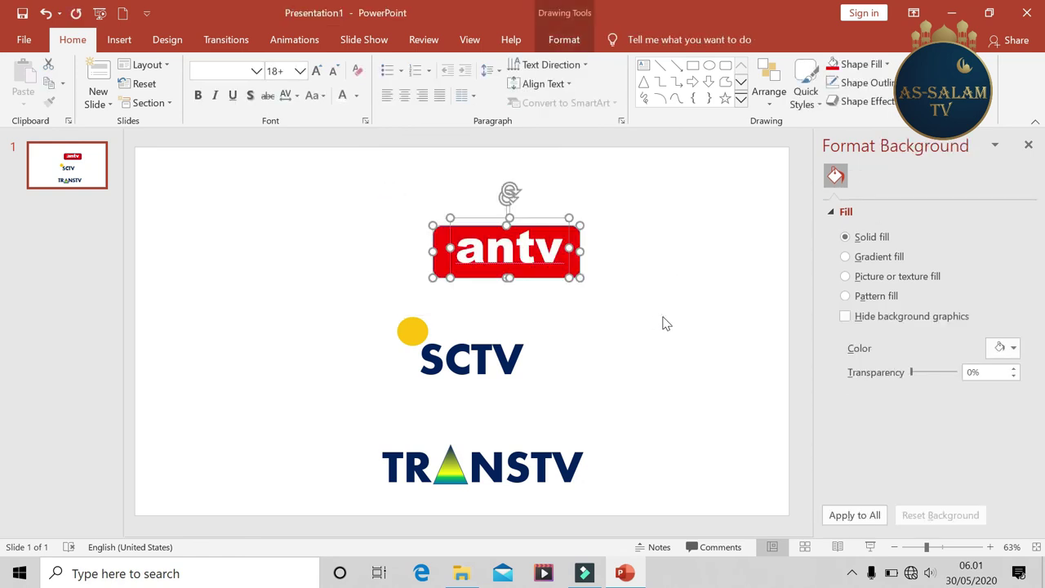
# Save the red antv logo as the picture 'LOGO ANTV'
pyautogui.rightClick(545, 219)
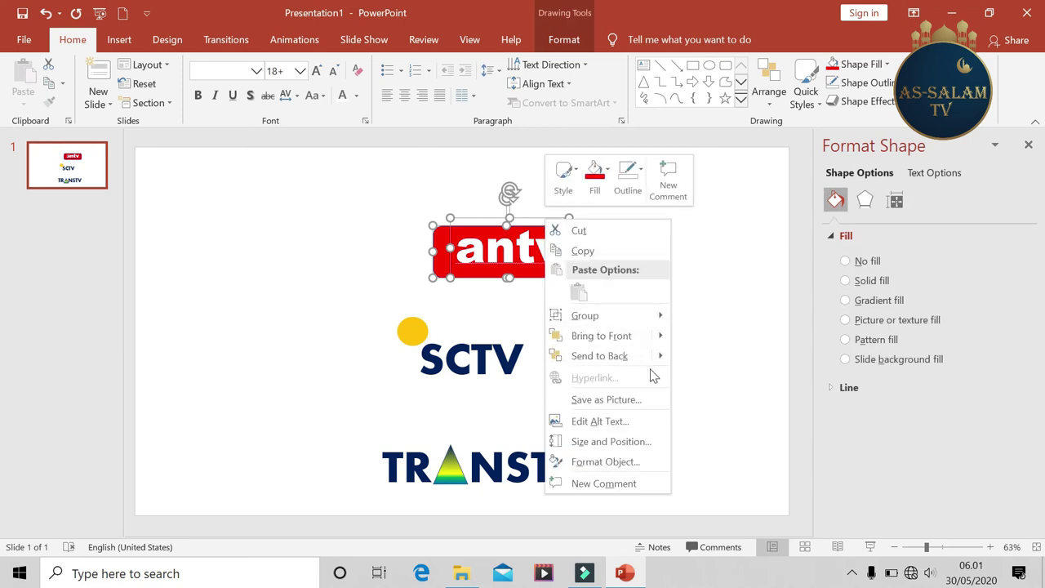
pyautogui.click(658, 404)
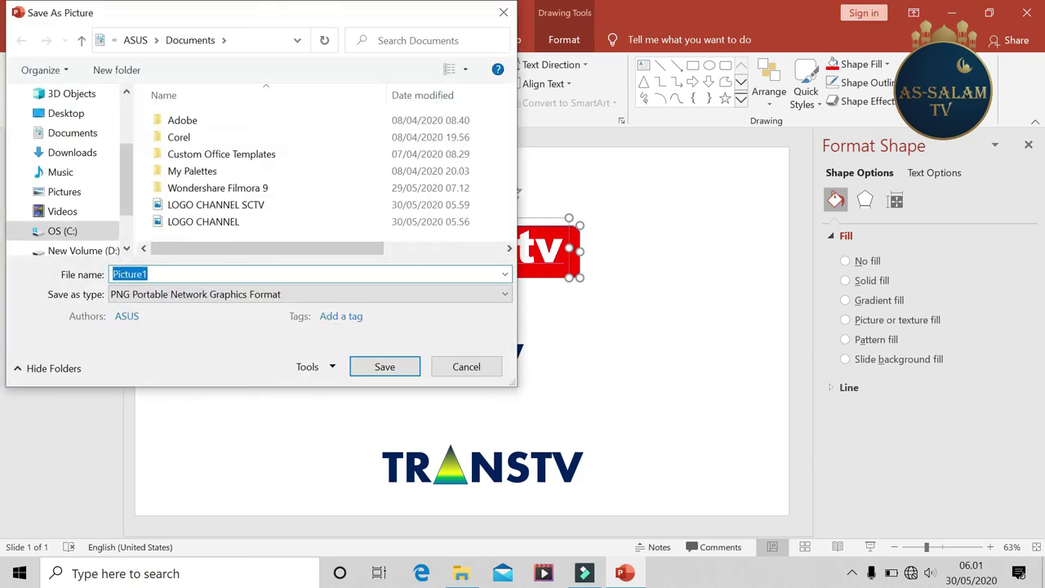
pyautogui.write('LOGO ANTV')
pyautogui.click(384, 366)
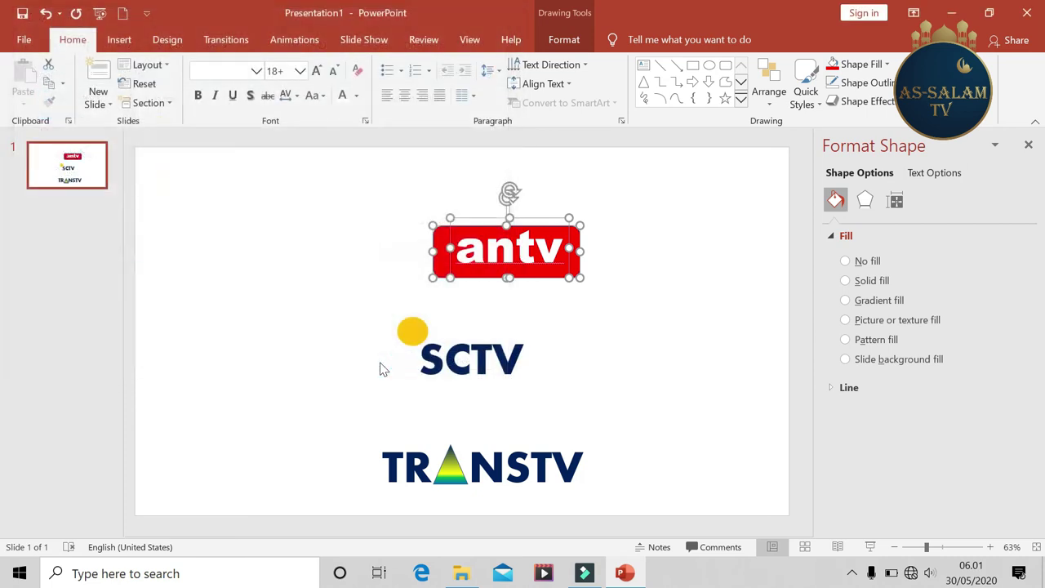
# Open the saved LOGO ANTV picture from the Documents folder for viewing
pyautogui.click(682, 306)
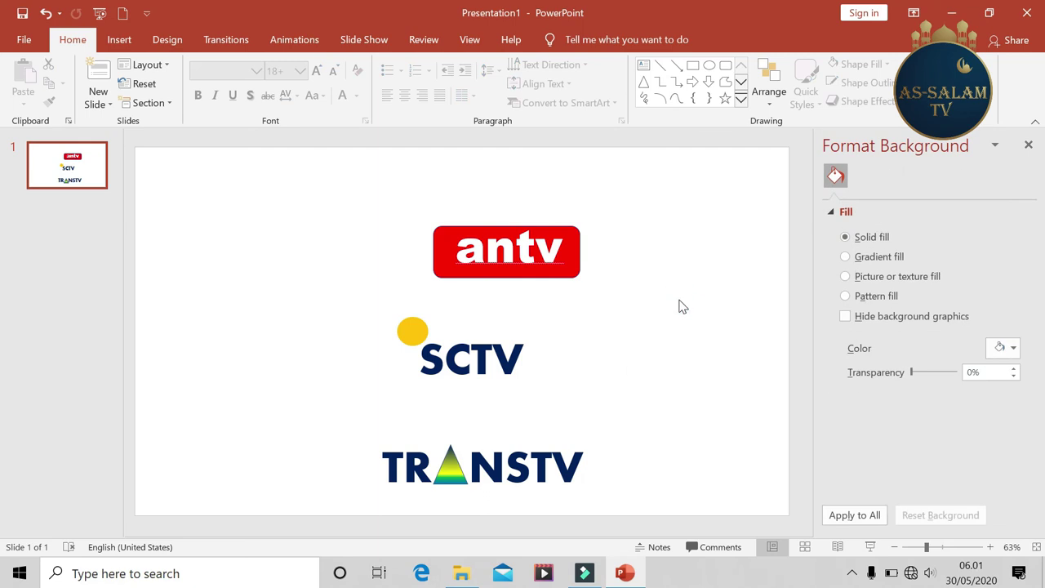
pyautogui.click(462, 573)
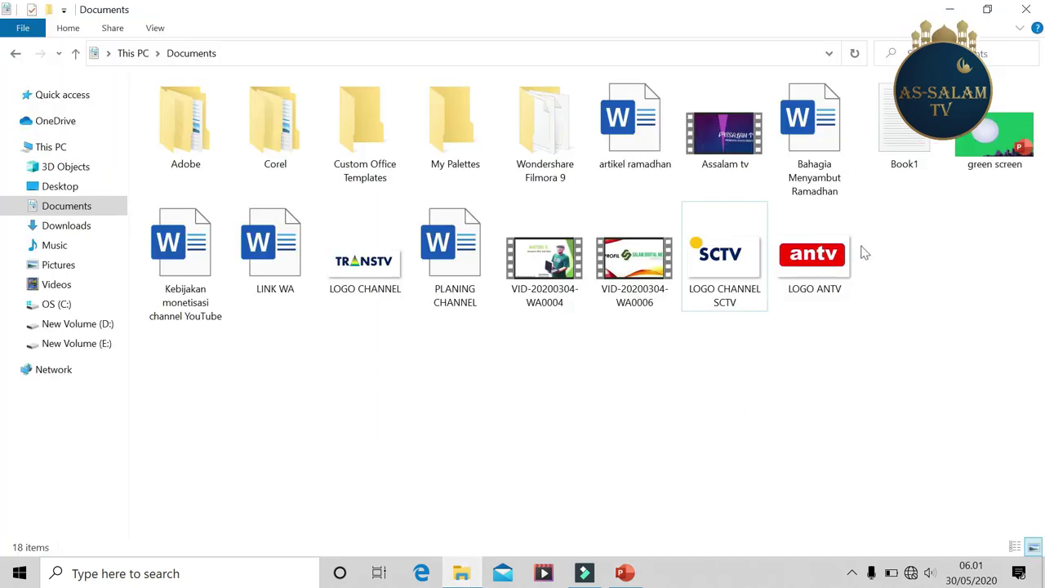
pyautogui.doubleClick(817, 260)
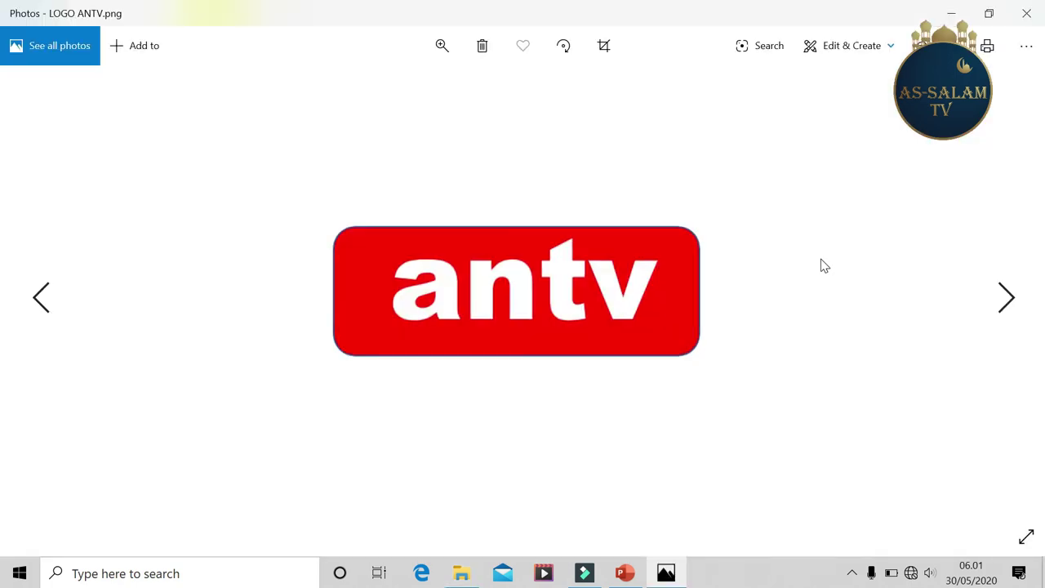
# Browse the saved logo pictures, ending on LOGO ANTV, then close Photos
pyautogui.press('Right')
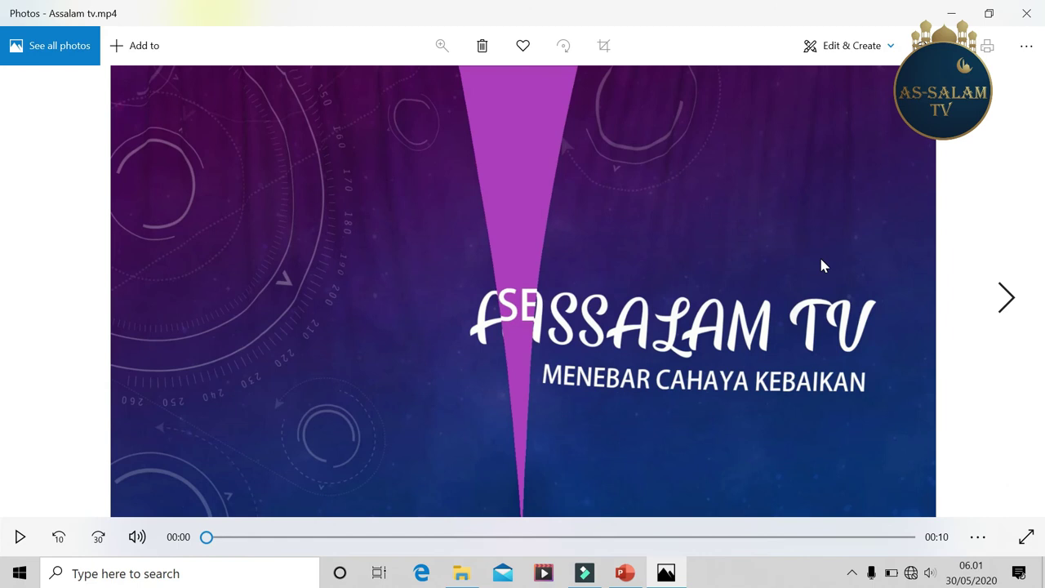
pyautogui.press('Left')
pyautogui.press('Left')
pyautogui.press('Left')
pyautogui.press('Right')
pyautogui.press('Right')
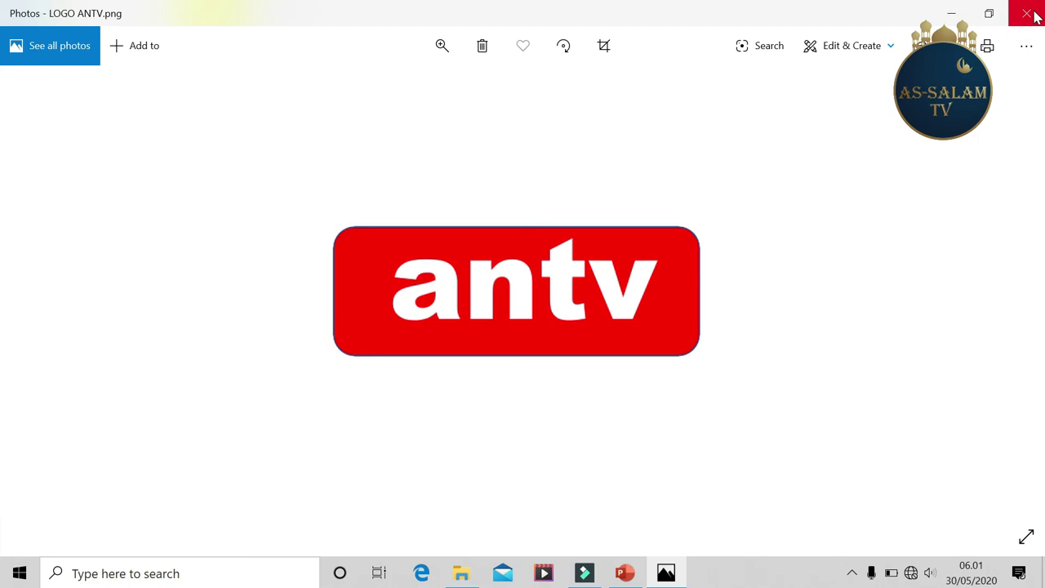
pyautogui.click(1031, 15)
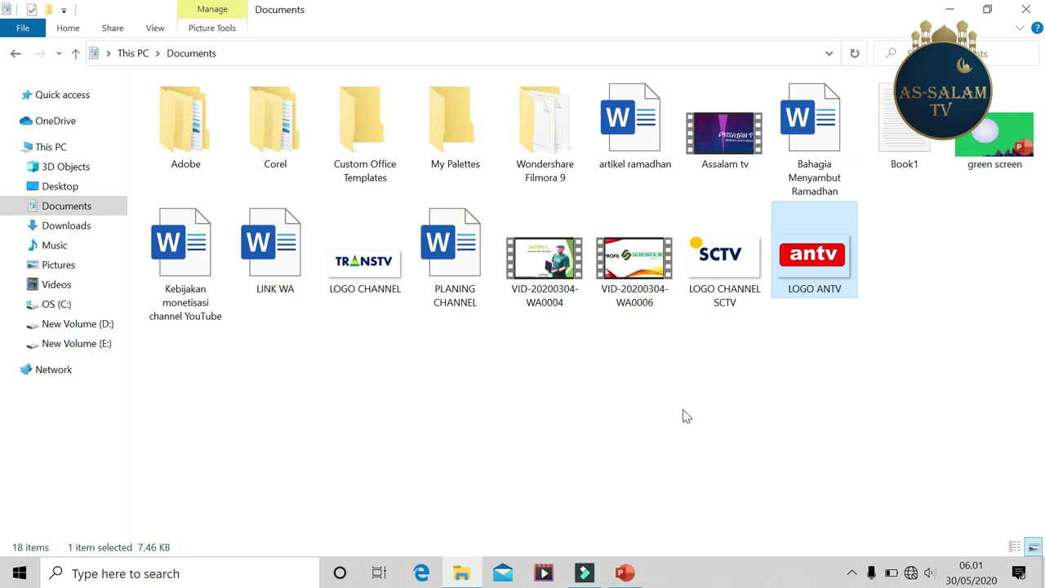
# Open LOGO CHANNEL SCTV from the Documents folder to view it
pyautogui.doubleClick(720, 292)
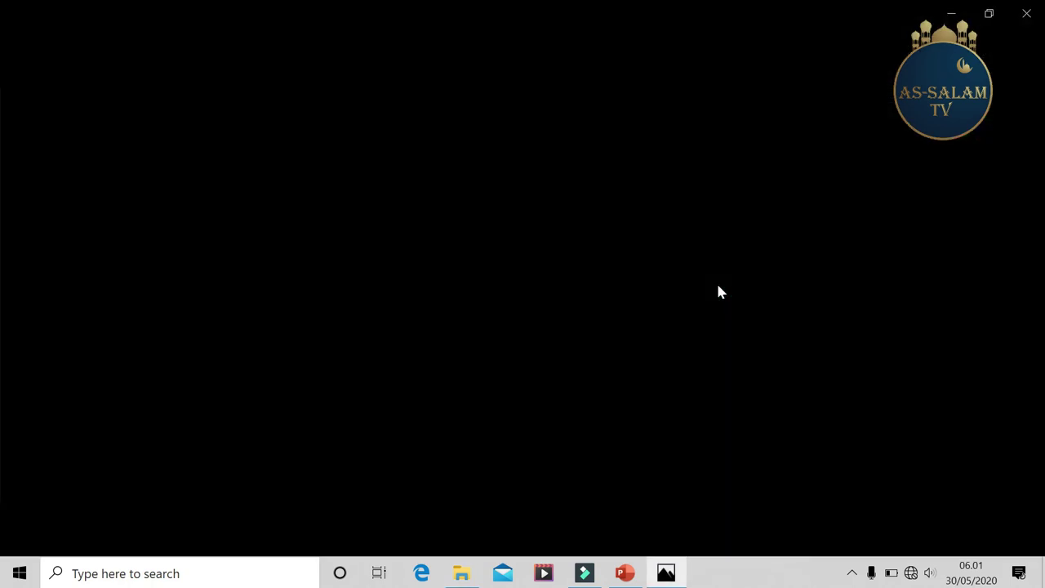